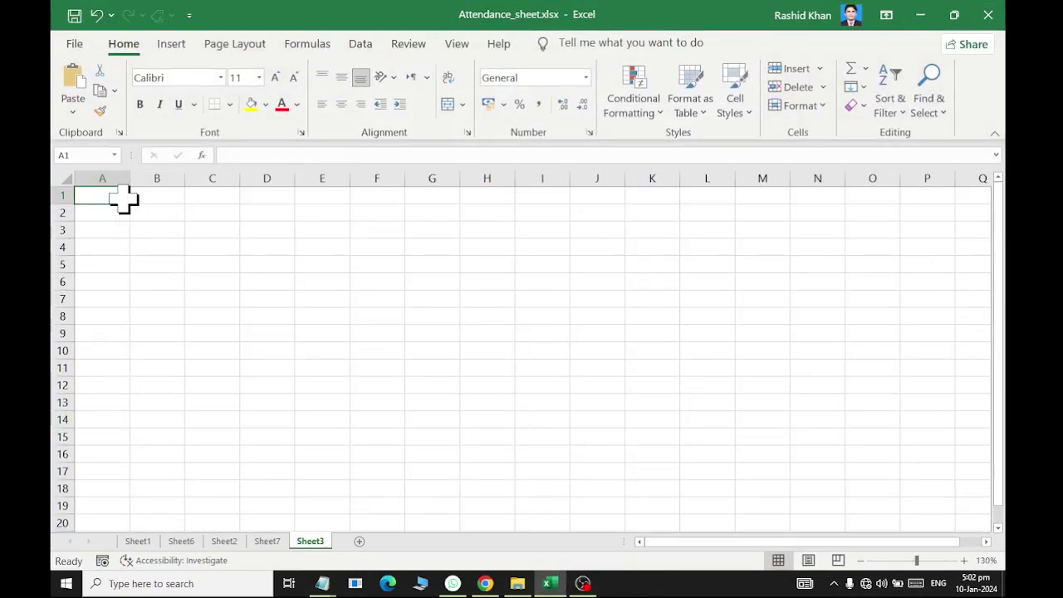
- Enter 'School / College Name' in A1 and 'Attendance Sheet' in A2
type("aTT")
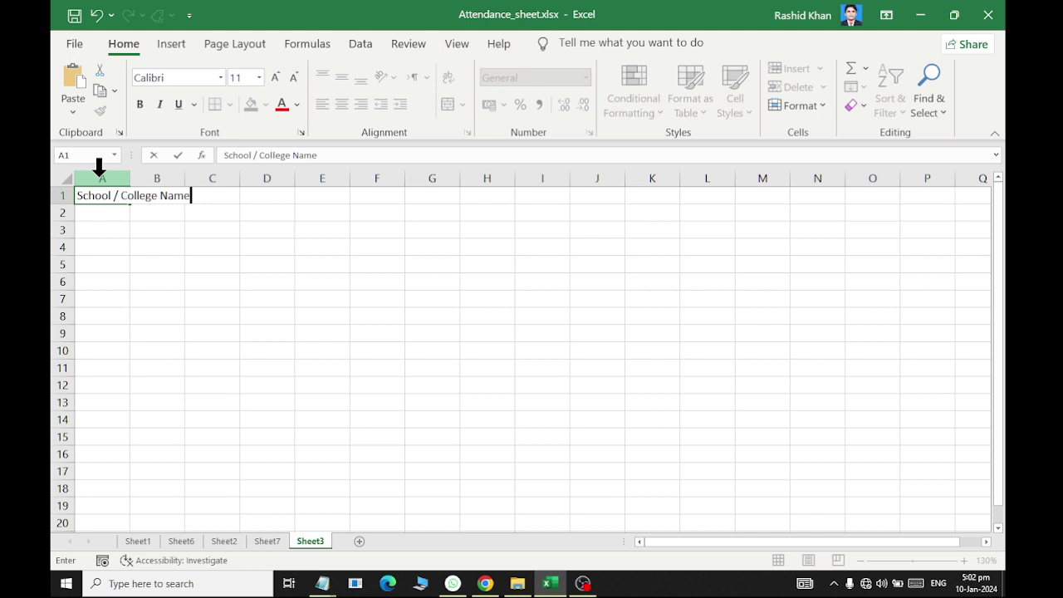
key("Return")
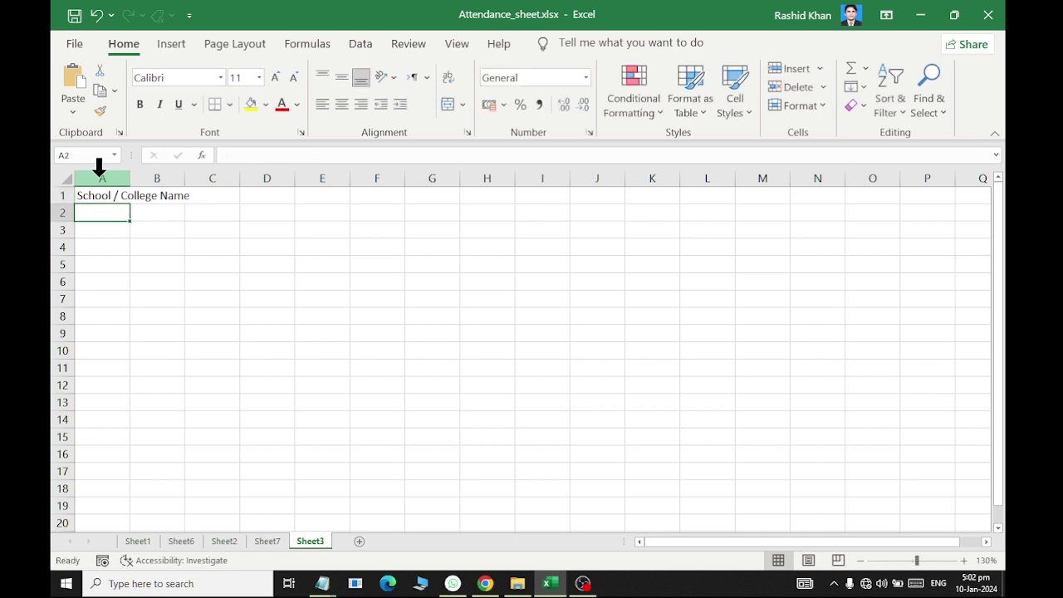
type("Attendance")
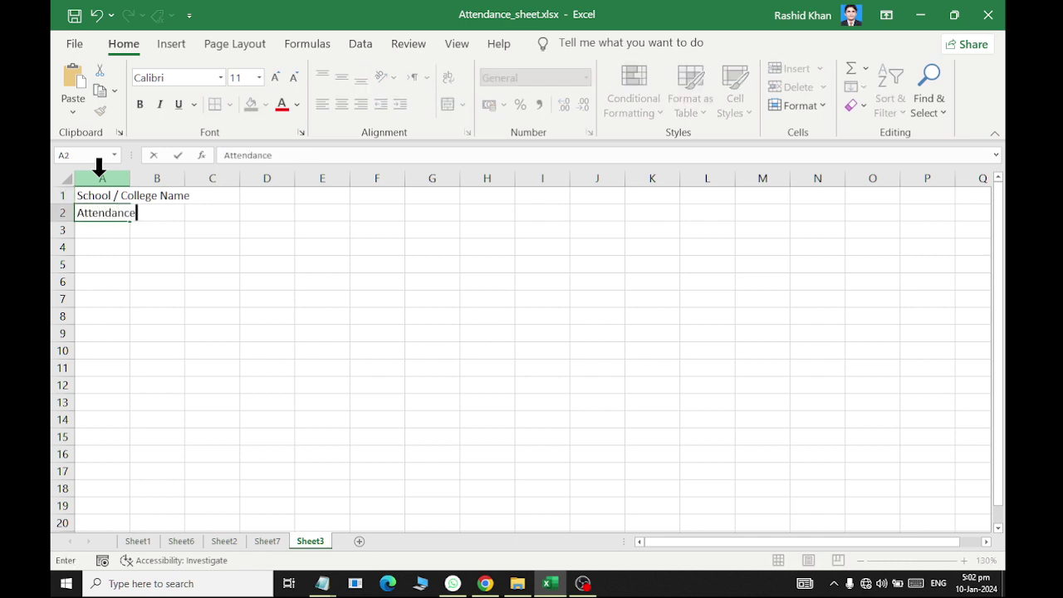
type(" Sheet")
key("Return")
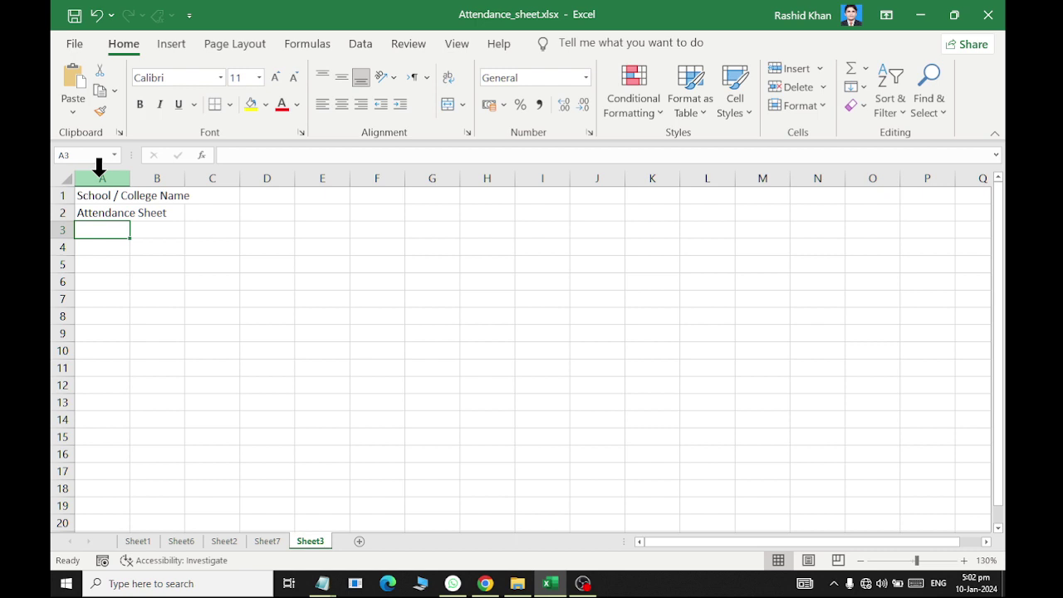
key("Return")
- Add the Month label in A4, RollNo and Candidate Name in A6:B6, and 1 in C6
type("Month")
key("Return")
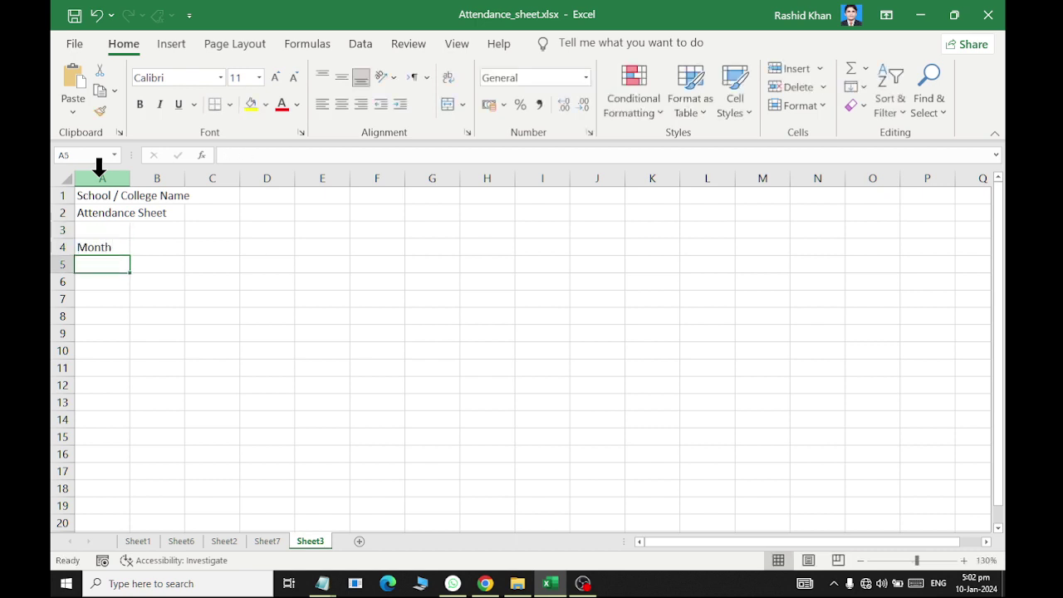
key("Return")
type("S")
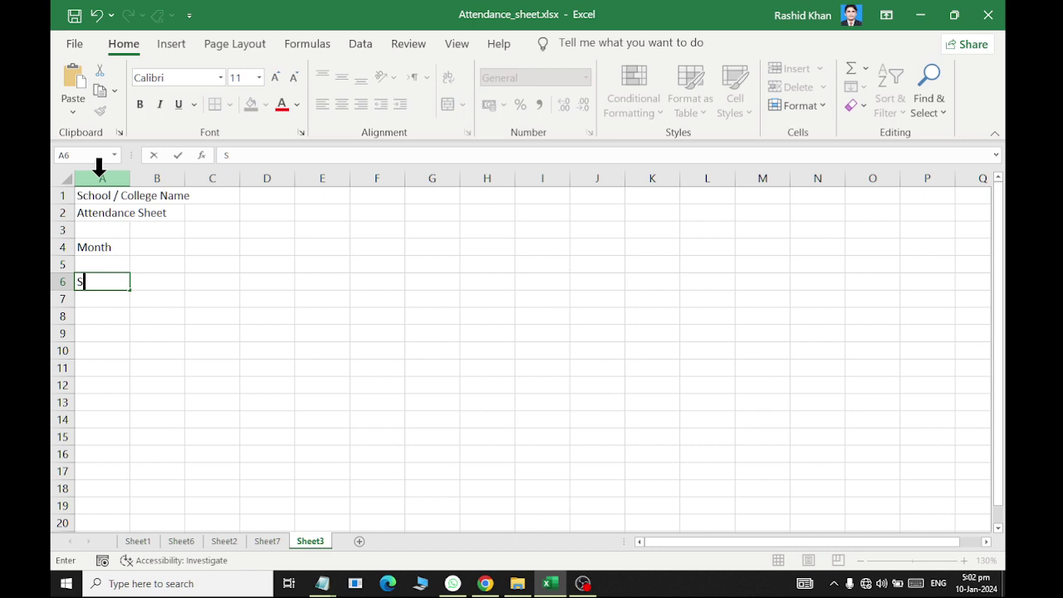
key("Tab")
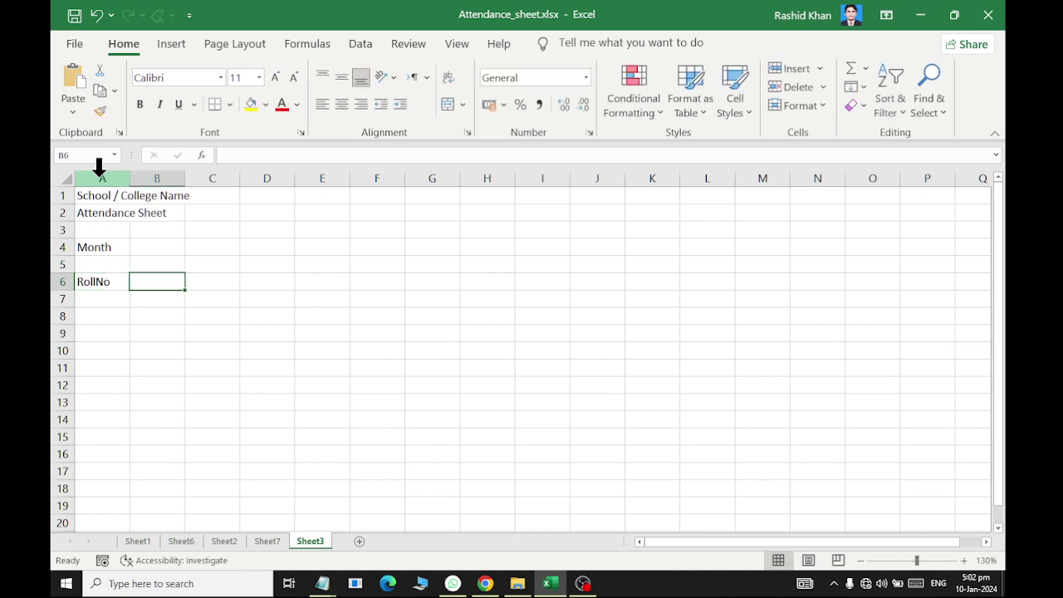
type("Candida")
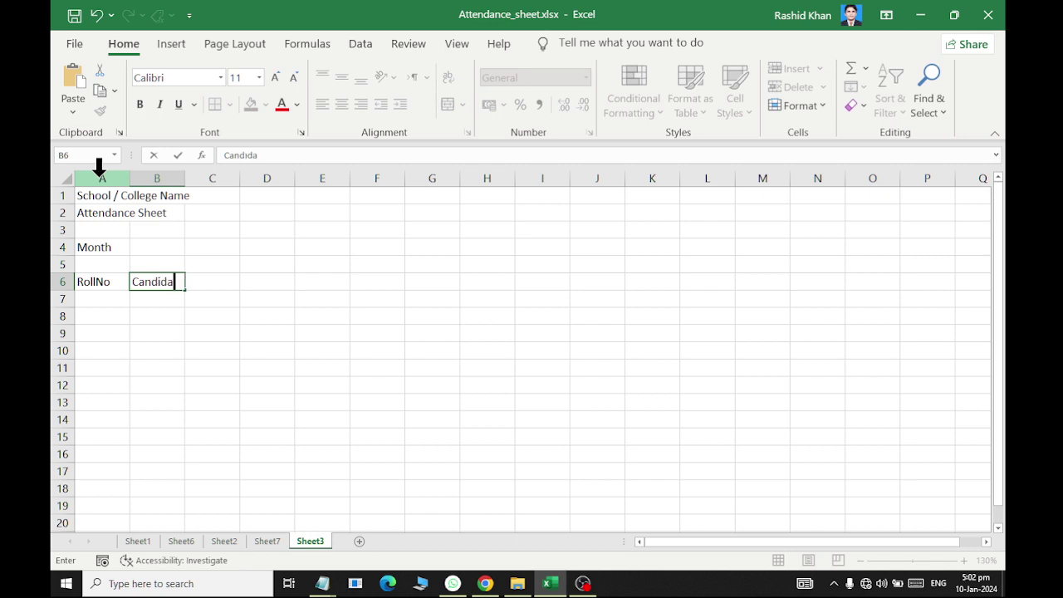
type("me")
key("Tab")
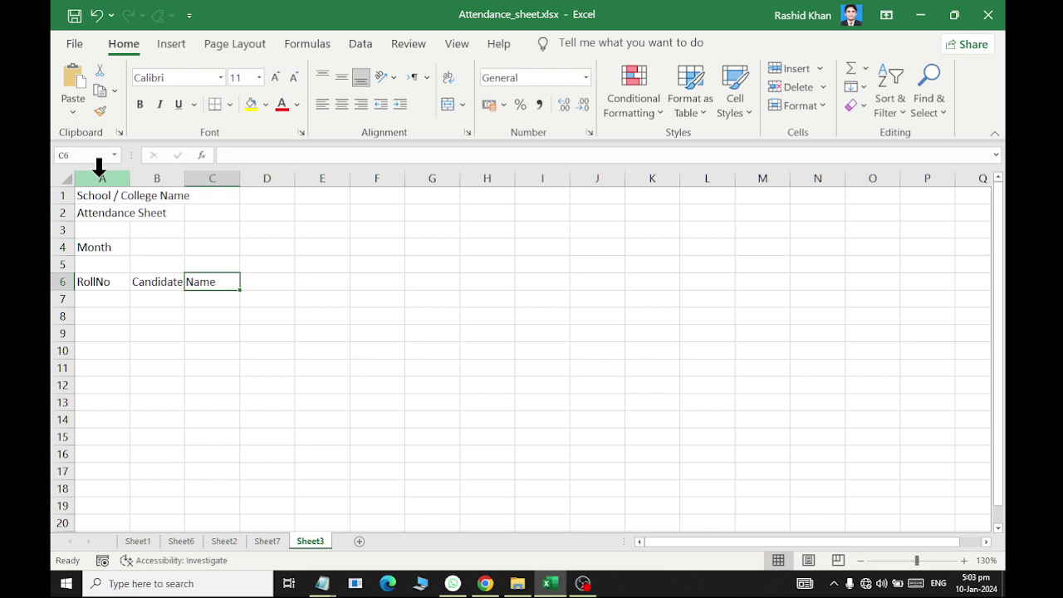
type("1")
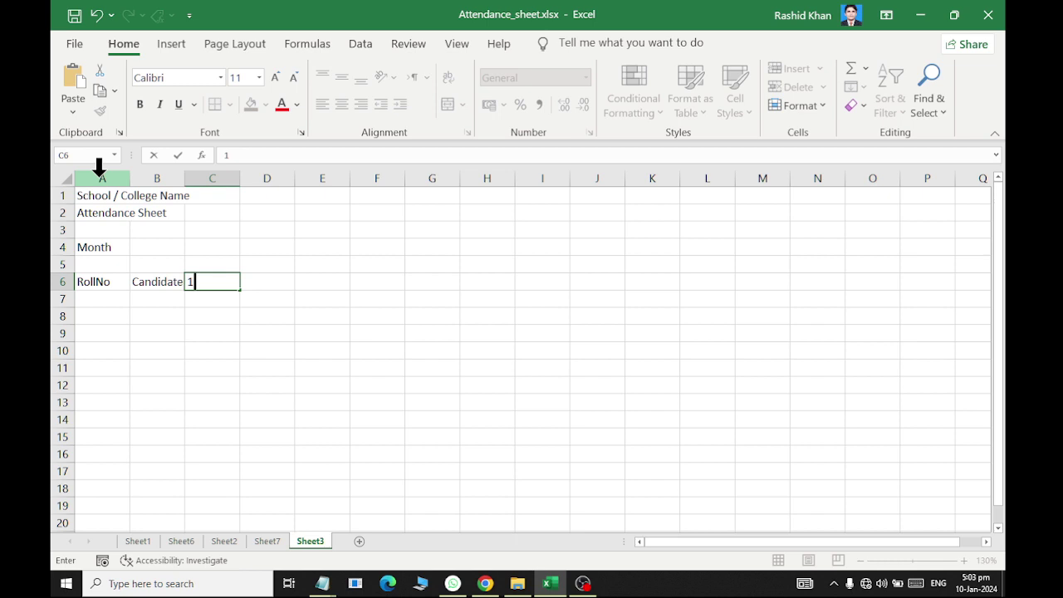
key("Return")
key("Up")
key("Right")
key("Right")
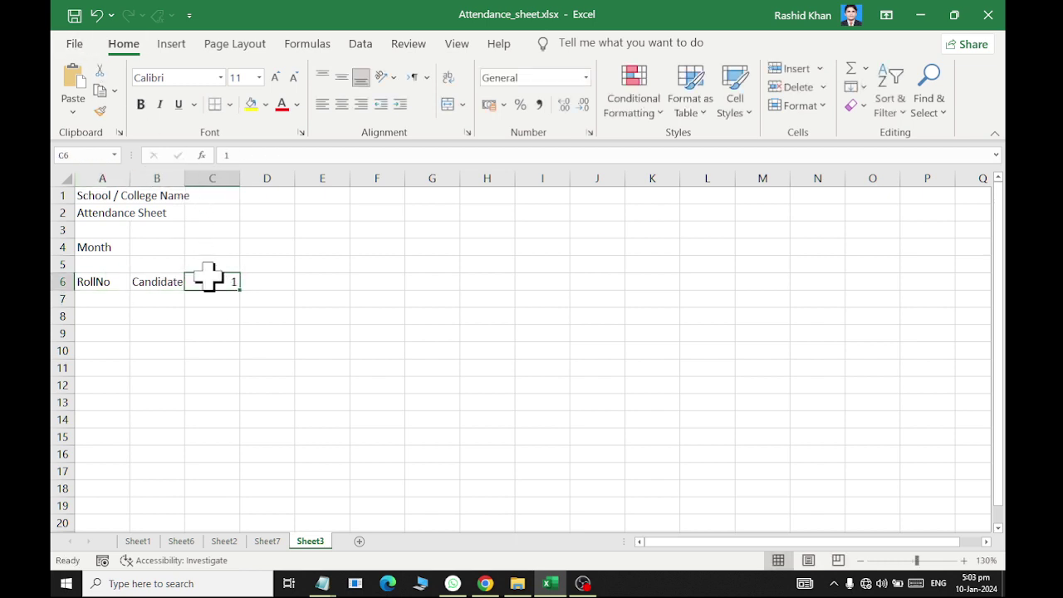
- Fill row 6 from C6 with a linear row series, step 1, stopping at 31
left_click(856, 87)
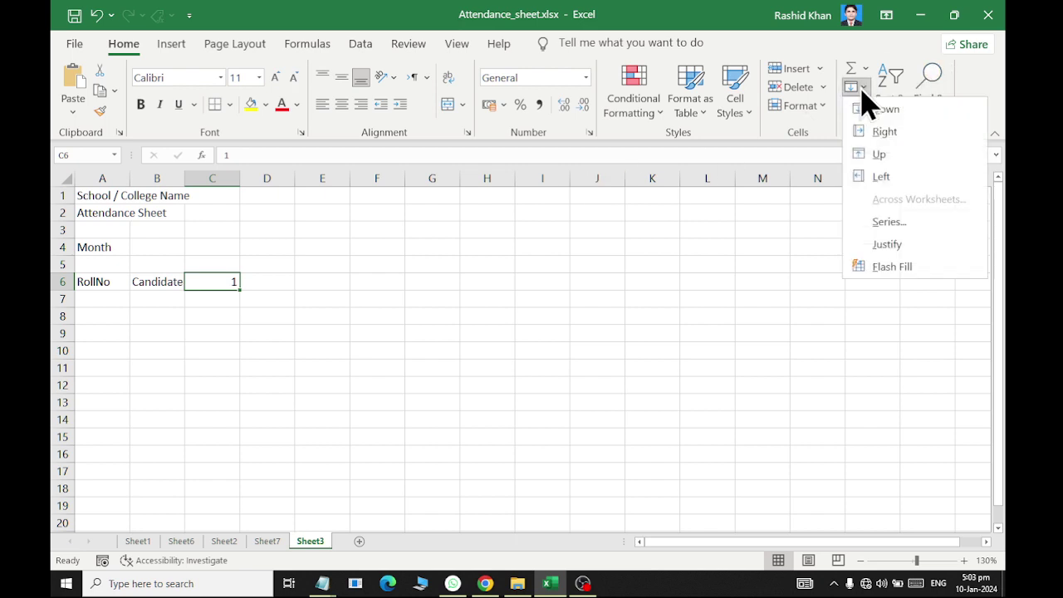
left_click(885, 222)
type("31")
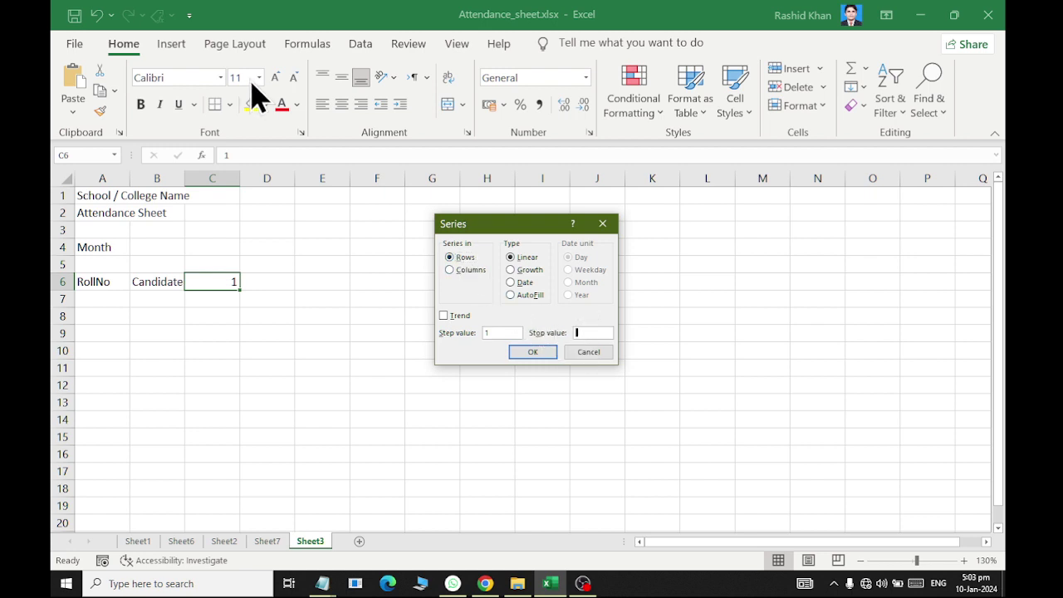
left_click(521, 352)
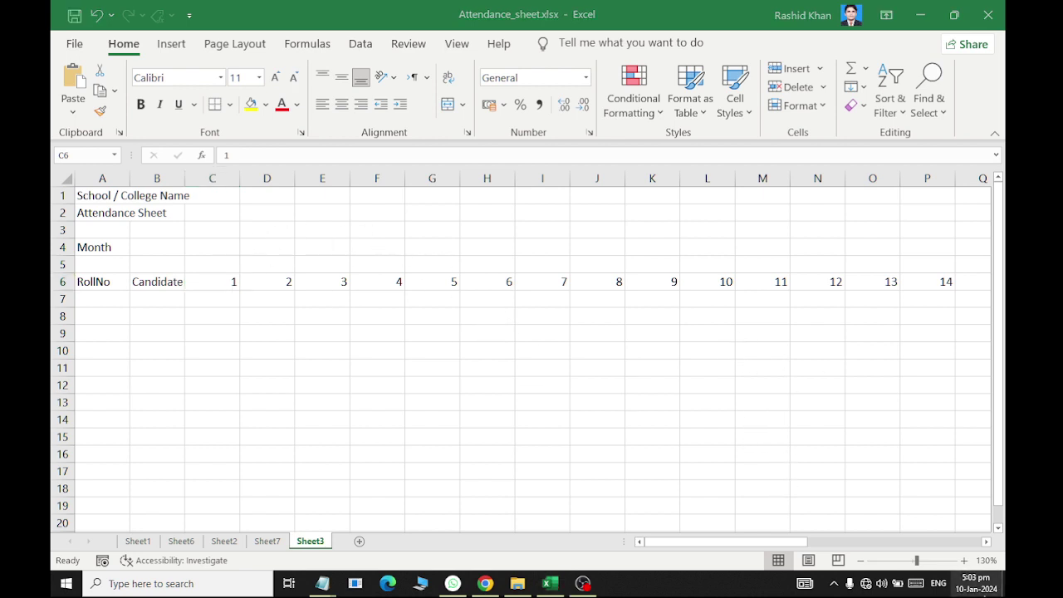
left_click(976, 583)
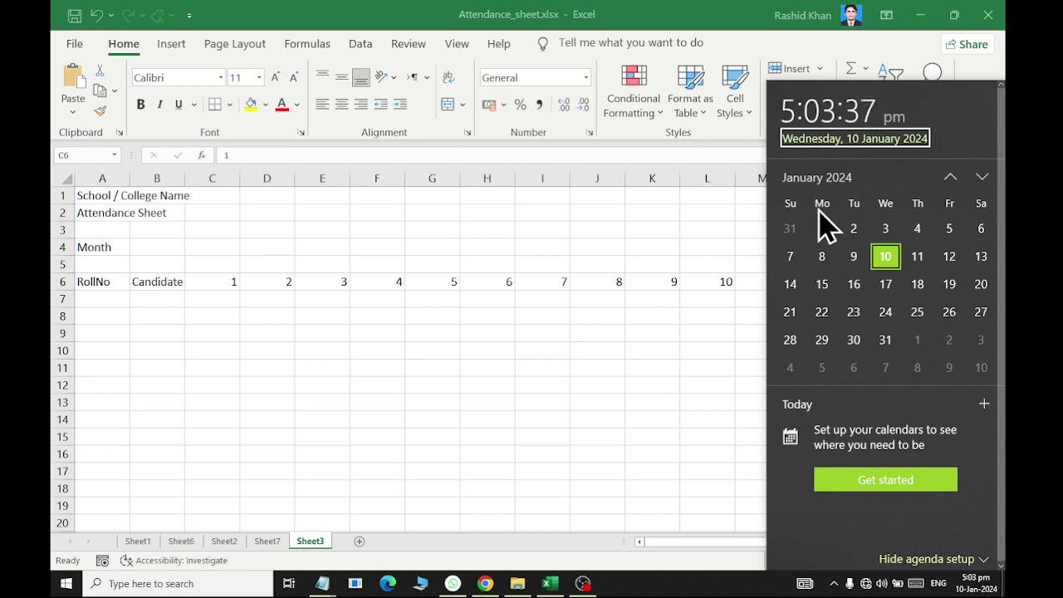
- Enter mon in C5 and fill weekday names across row 5 to AG5
left_click(204, 259)
type("mon")
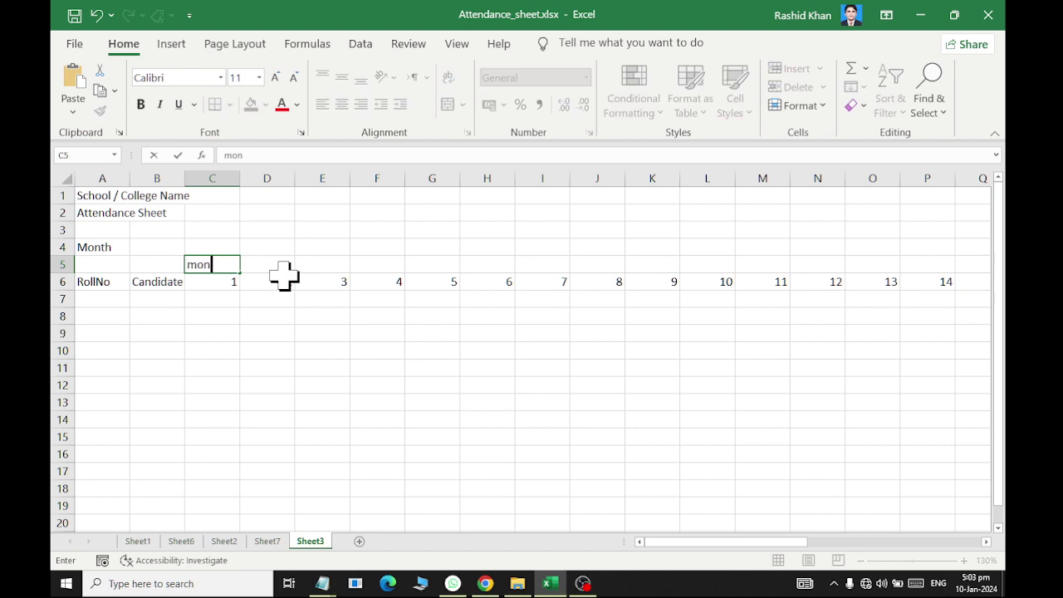
key("Return")
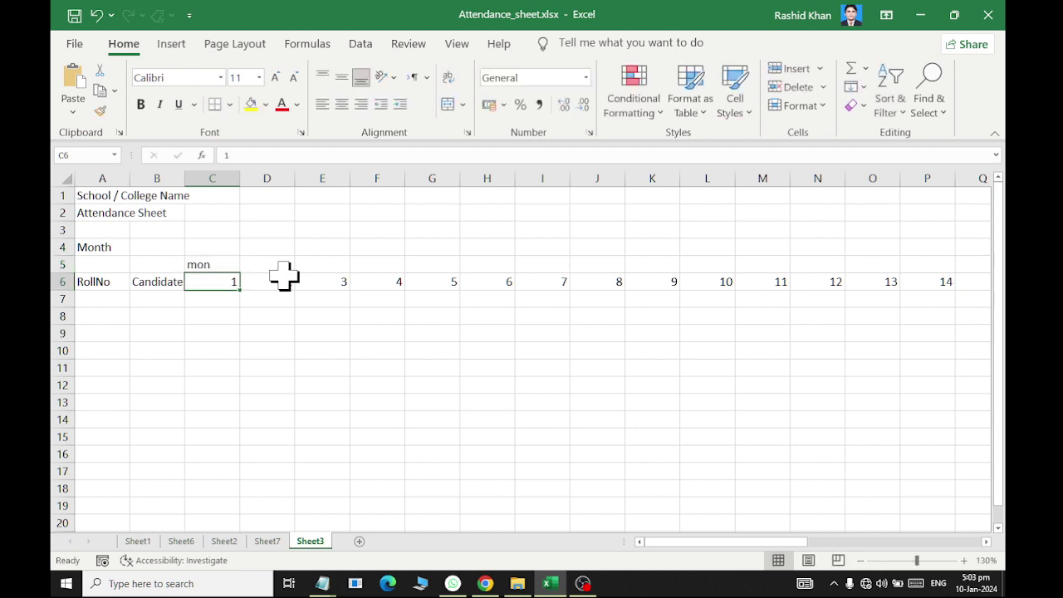
left_click(221, 264)
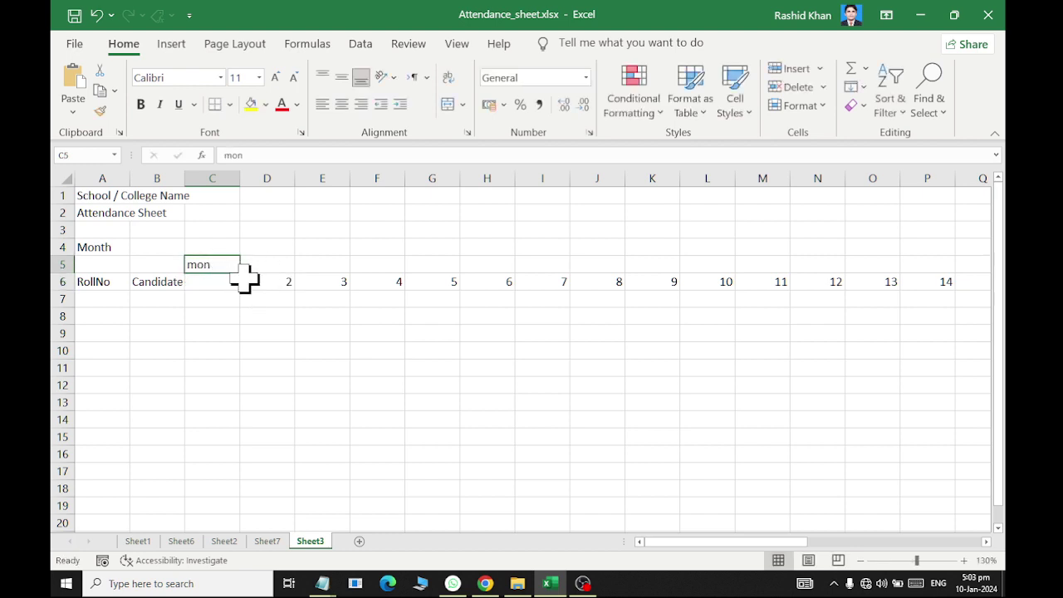
left_click_drag(243, 272, 999, 264)
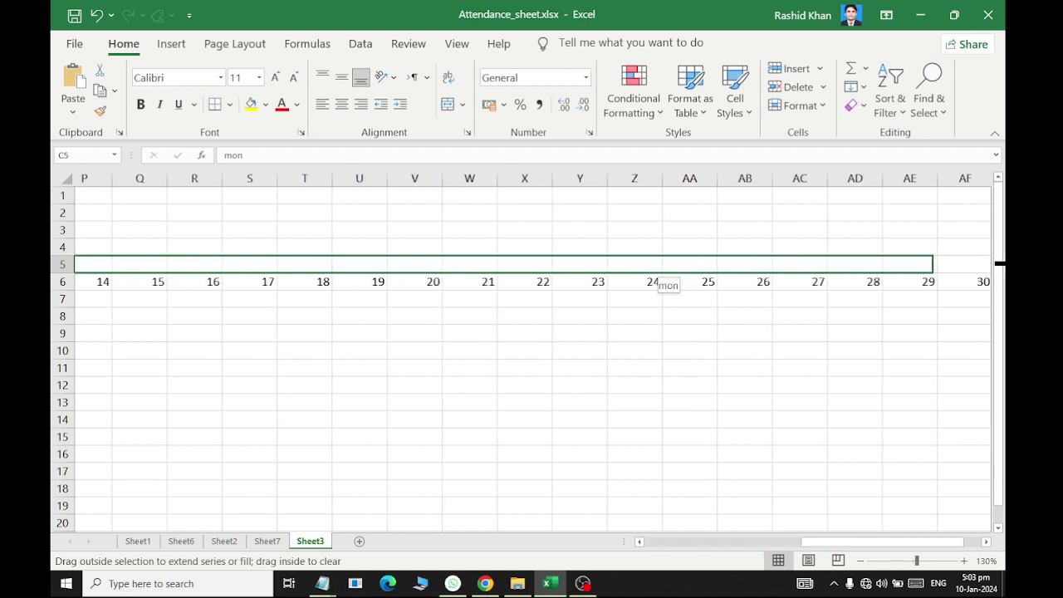
left_click_drag(887, 260, 887, 263)
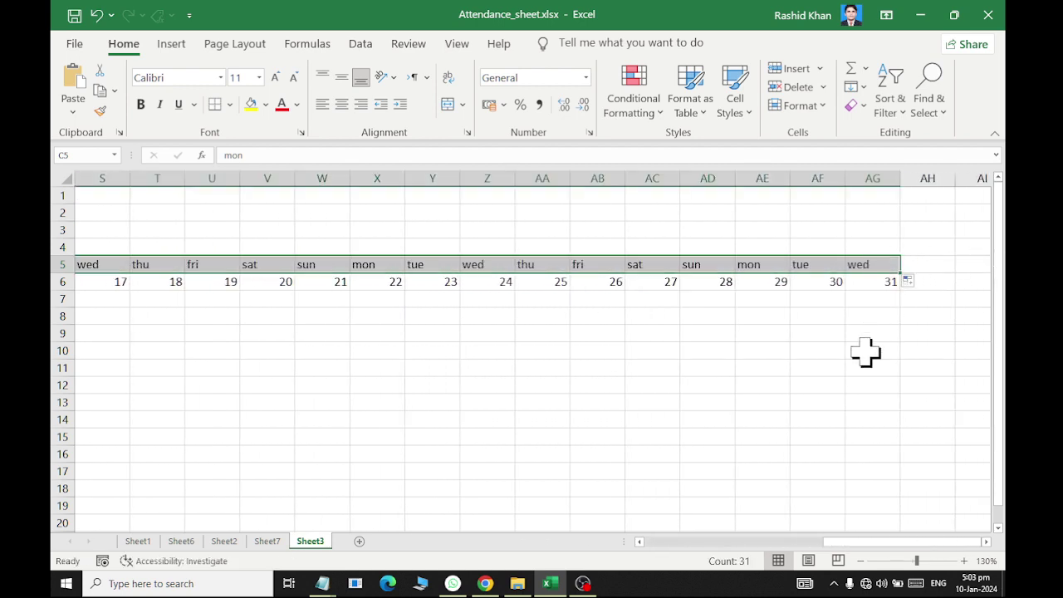
- Centre the weekday names and day numbers in rows 5–6
left_click_drag(868, 278, 56, 270)
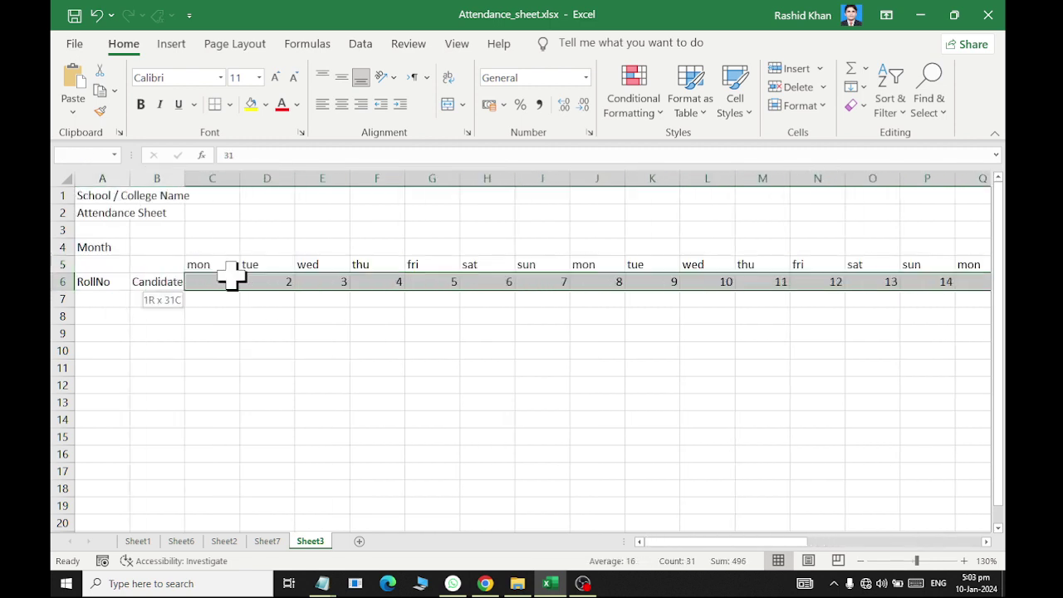
left_click_drag(57, 270, 216, 264)
left_click(341, 103)
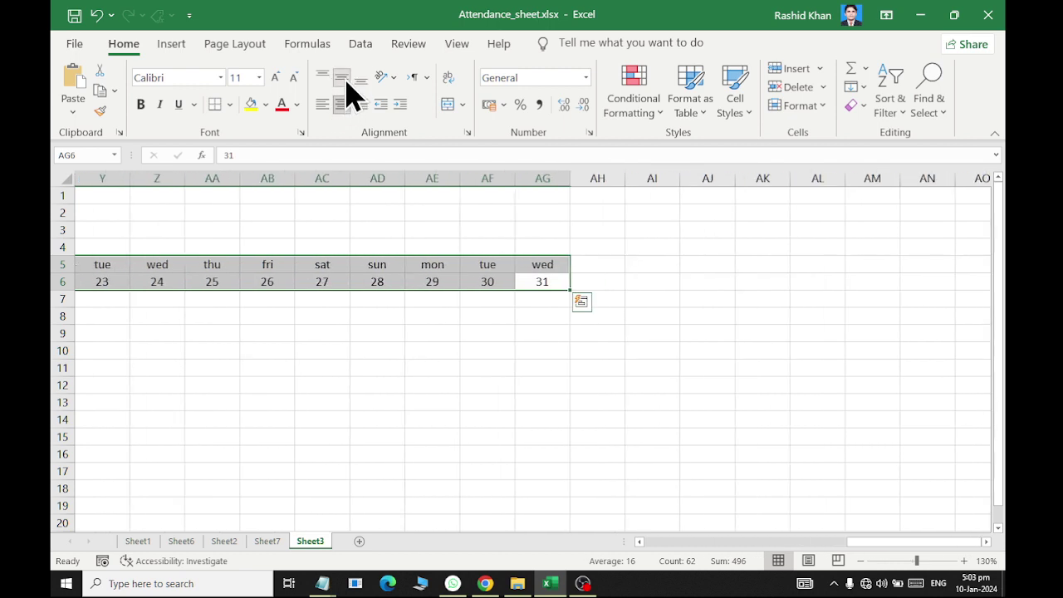
- Make the day header rows bold, size 10, in Arial
left_click(140, 104)
left_click(295, 78)
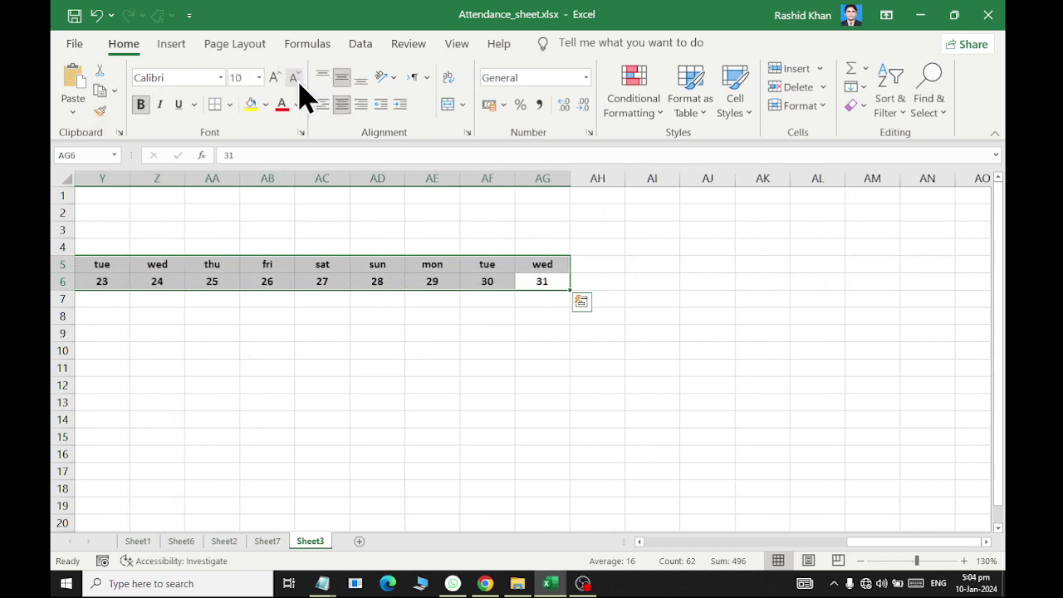
left_click(220, 77)
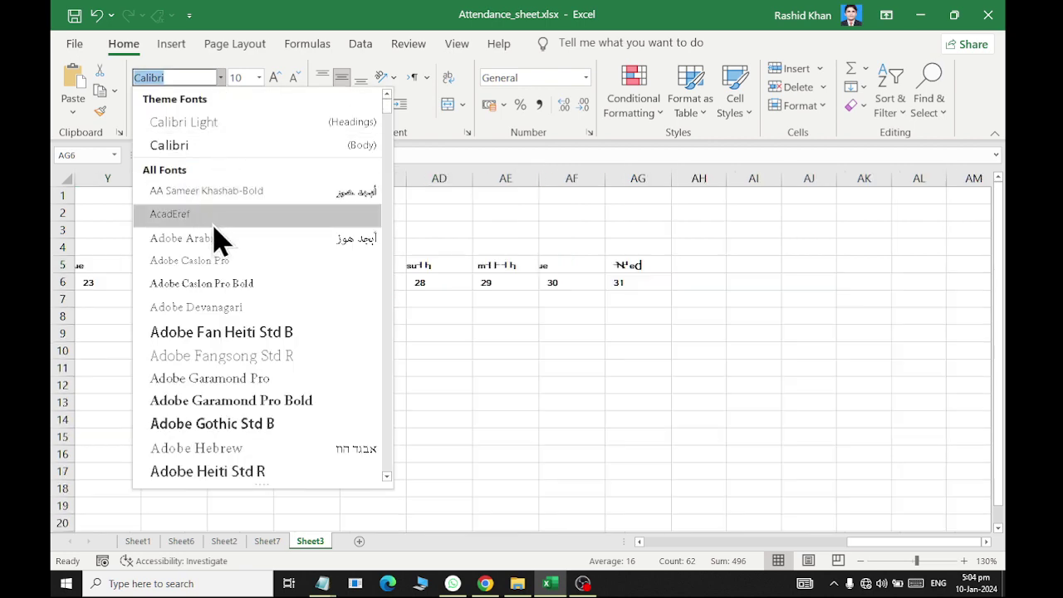
scroll(216, 274, "down", 3)
scroll(219, 301, "down", 5)
scroll(224, 274, "up", 2)
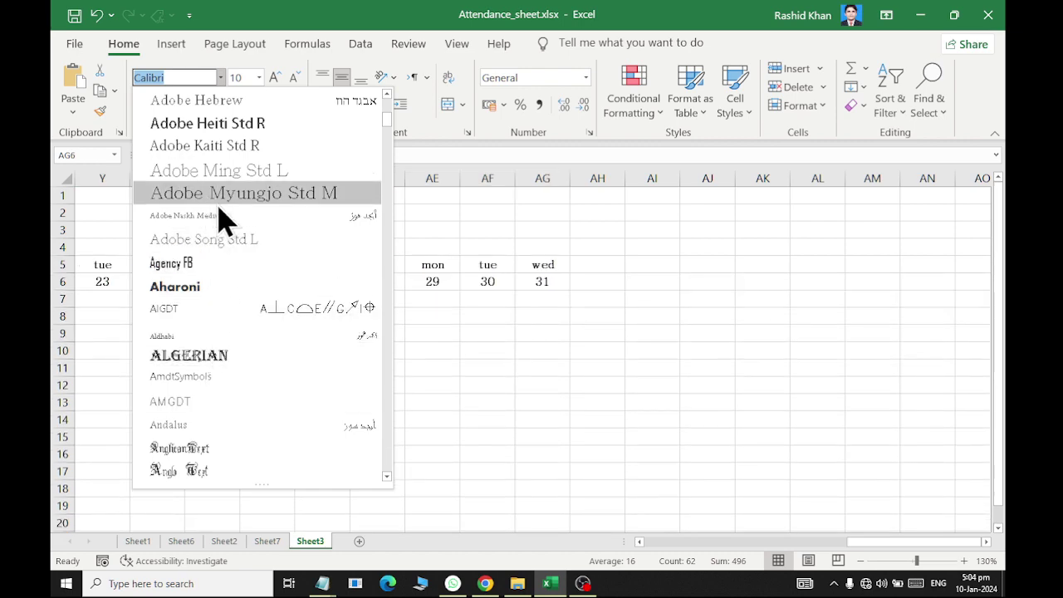
scroll(236, 399, "down", 4)
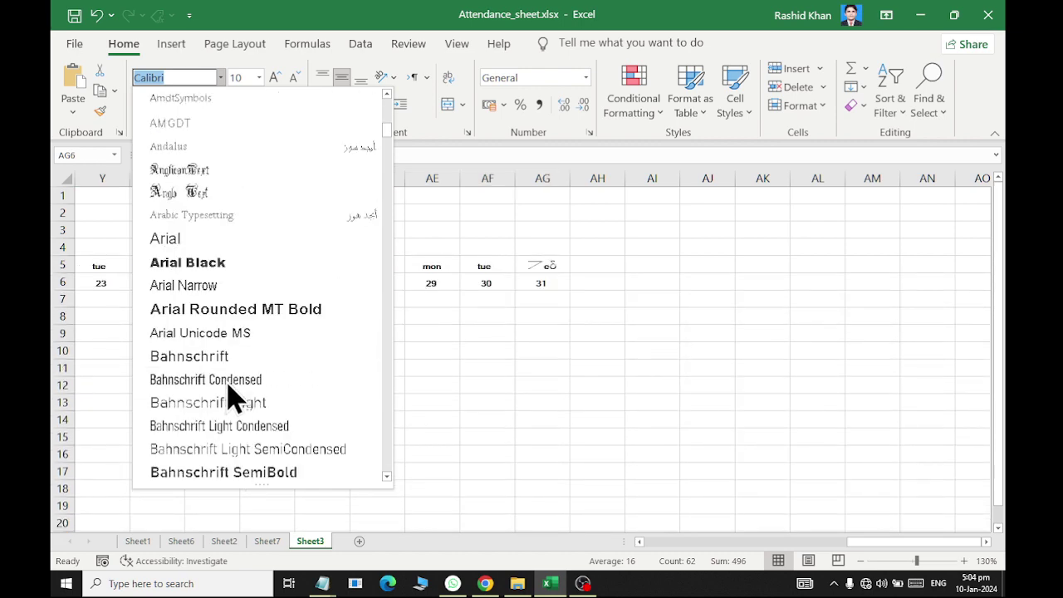
left_click(214, 241)
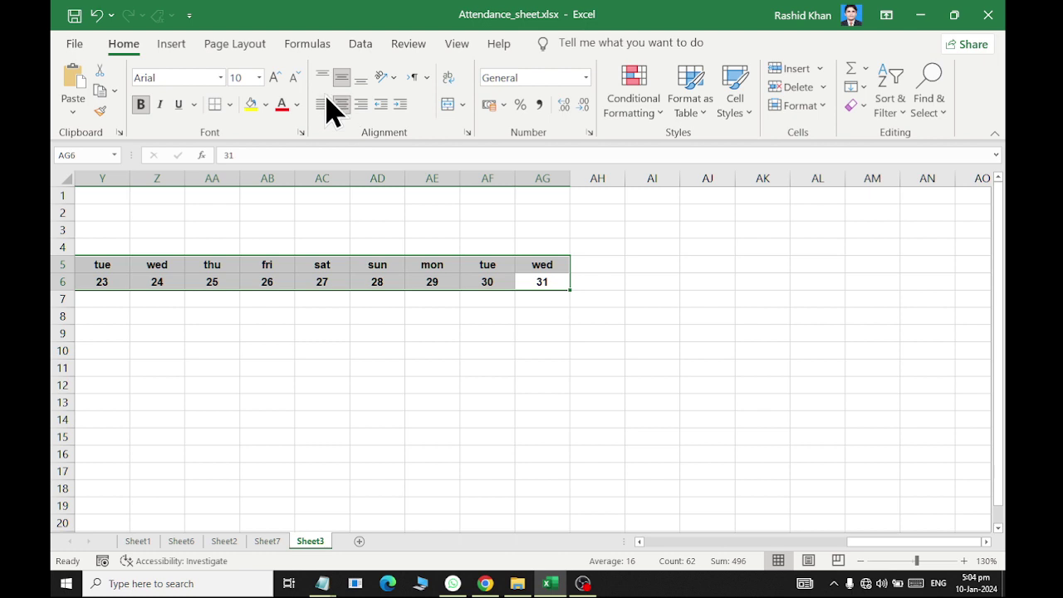
- Set the day columns to width 4
left_click(806, 106)
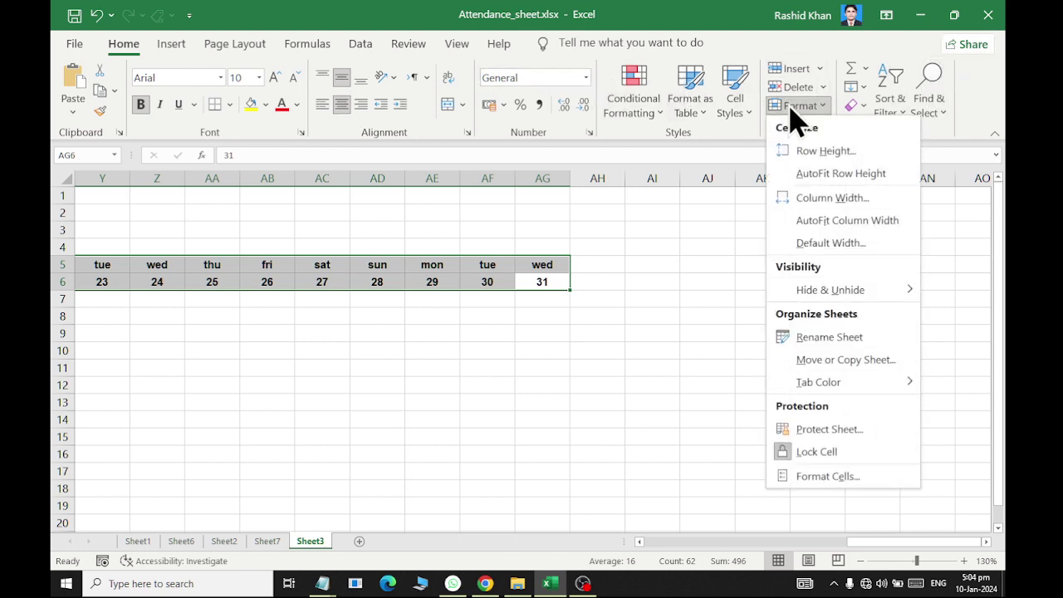
left_click(812, 199)
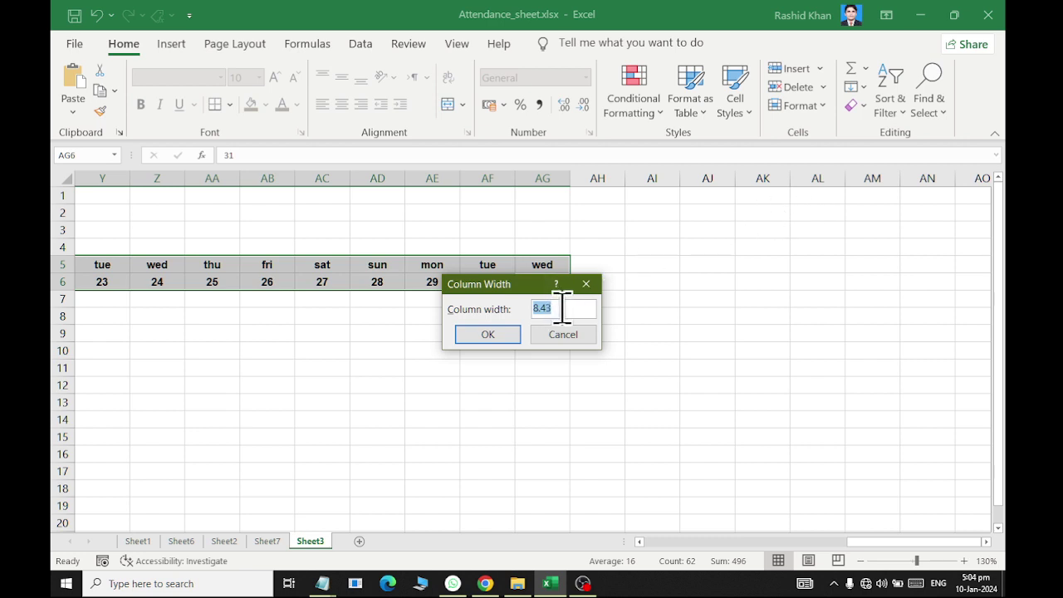
type("4")
left_click(477, 339)
left_click_drag(807, 549, 644, 544)
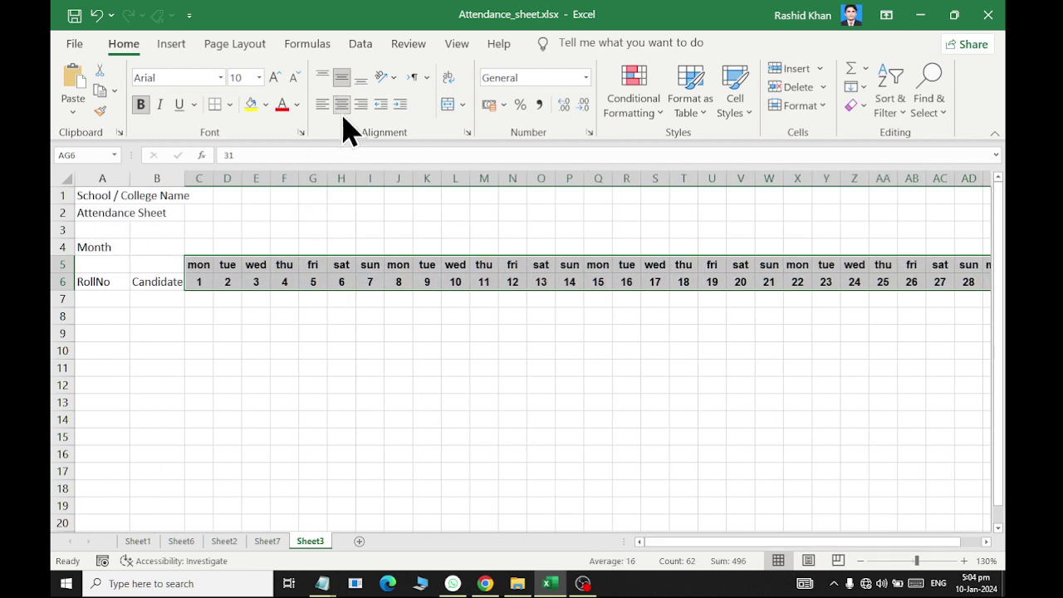
- Give the day header block an outside border and a thick outline
left_click(229, 105)
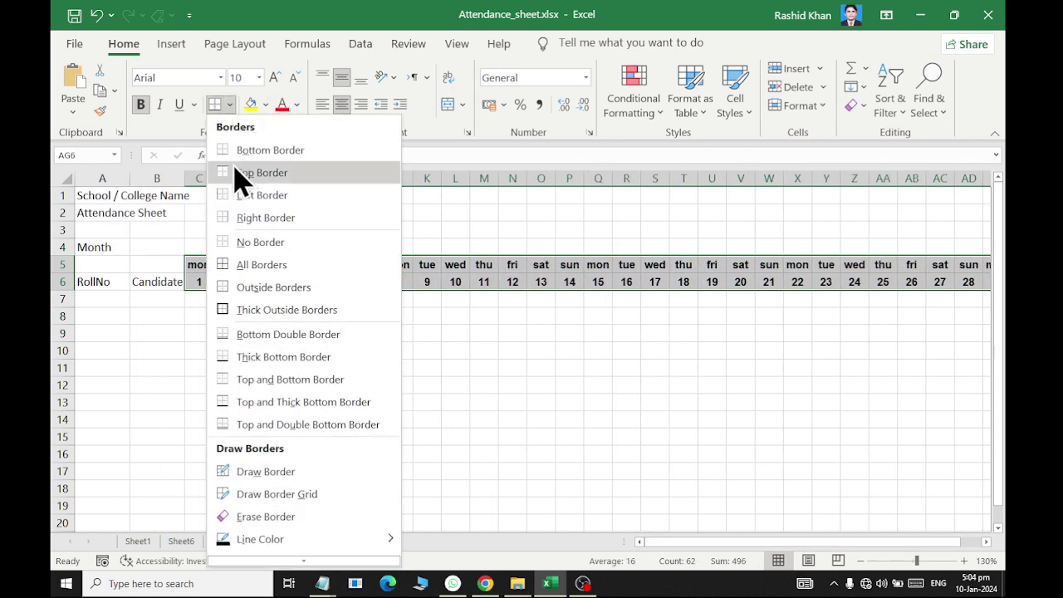
left_click(262, 288)
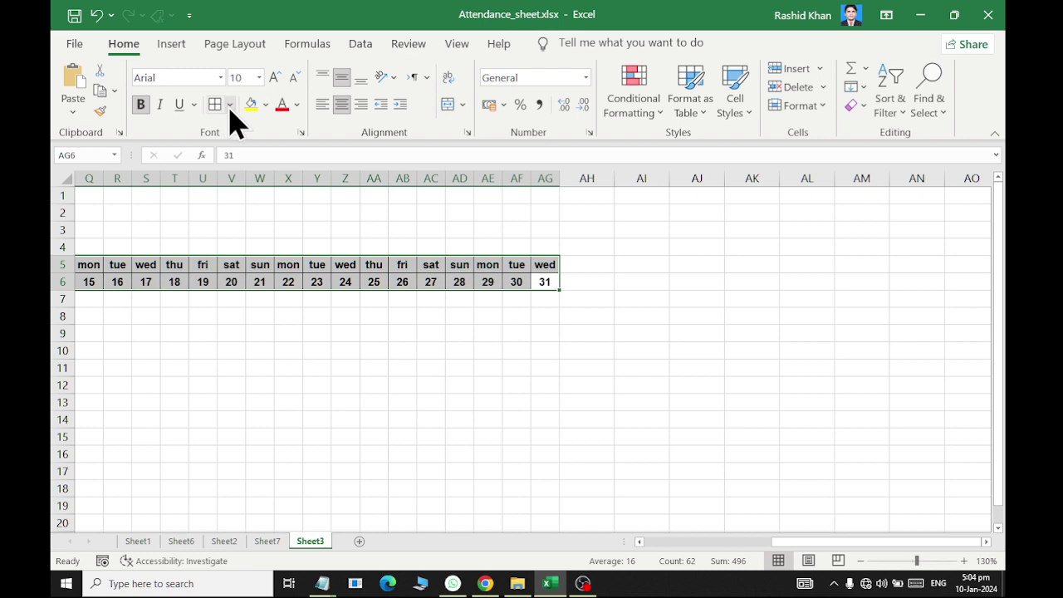
left_click(229, 104)
left_click(264, 310)
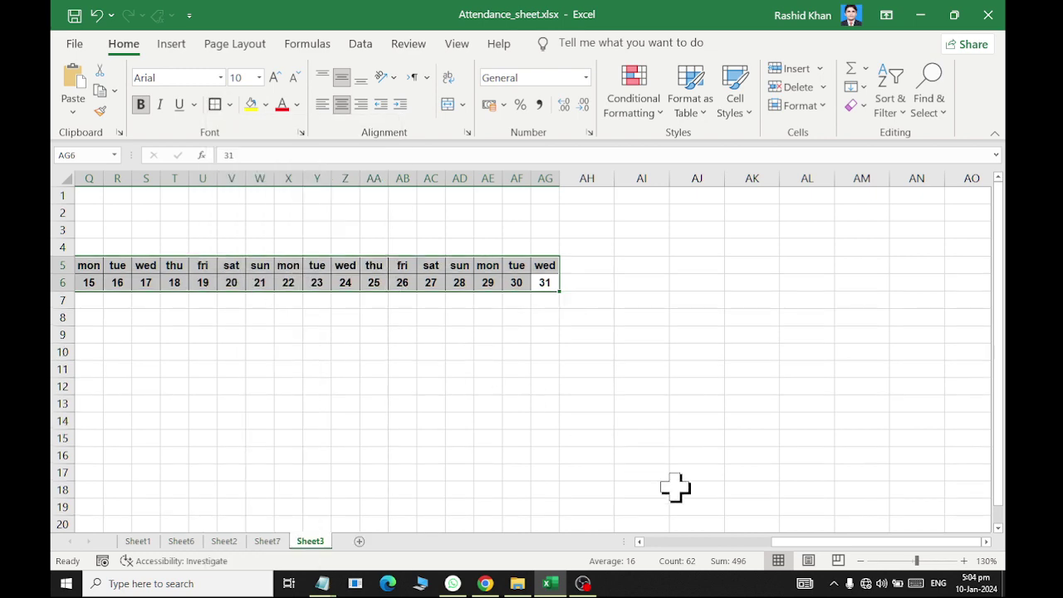
left_click_drag(783, 542, 665, 541)
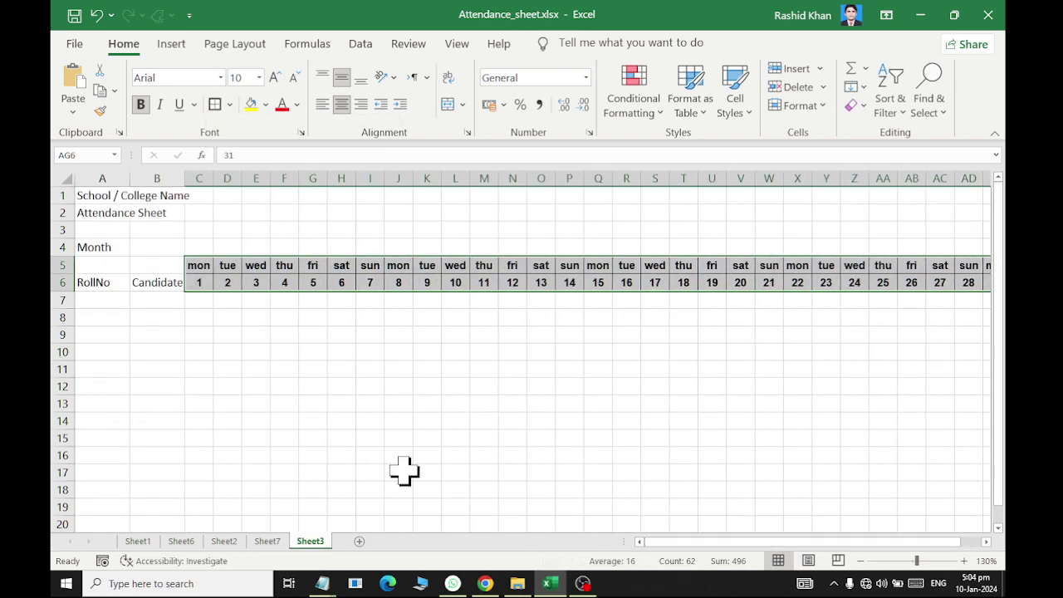
left_click(145, 282)
- Widen column B, narrow column A, and merge Candidate Name across rows 5–6
left_click_drag(184, 176, 253, 177)
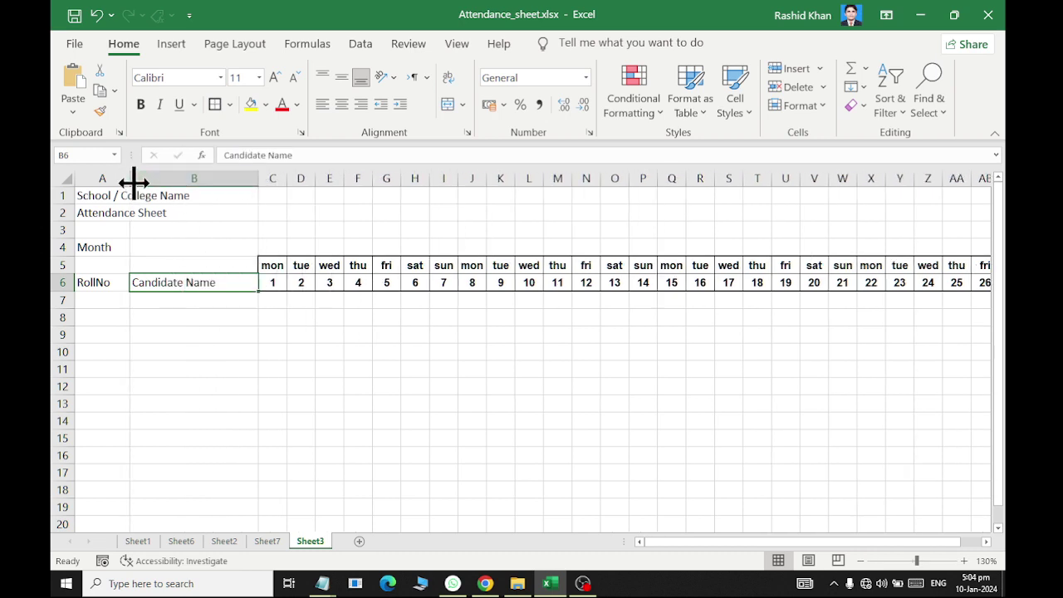
left_click_drag(133, 181, 123, 180)
left_click_drag(86, 280, 154, 281)
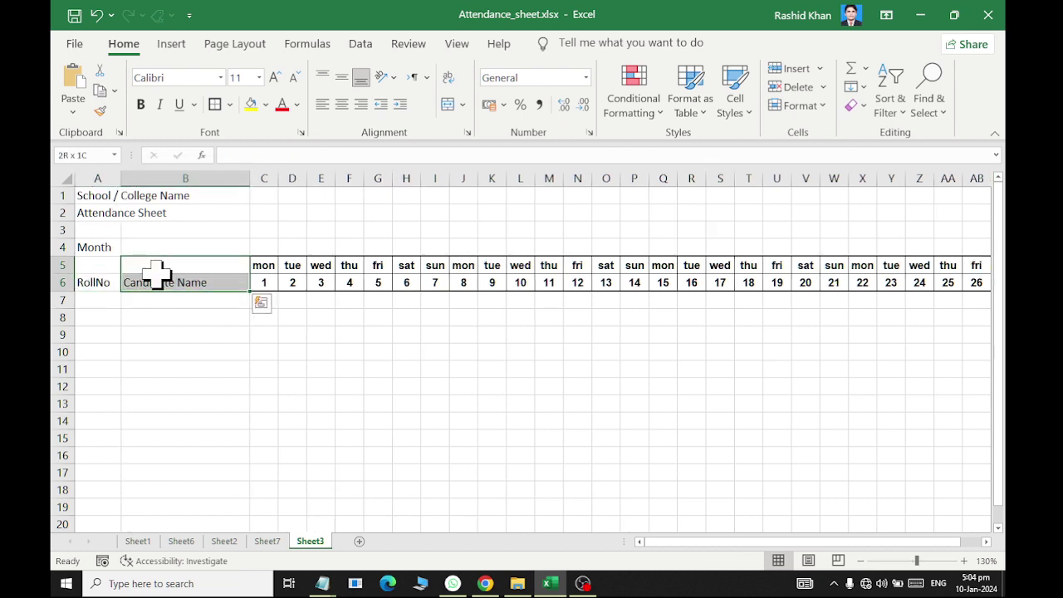
left_click(453, 108)
- Merge and centre RollNo across rows 5–6
left_click(104, 266)
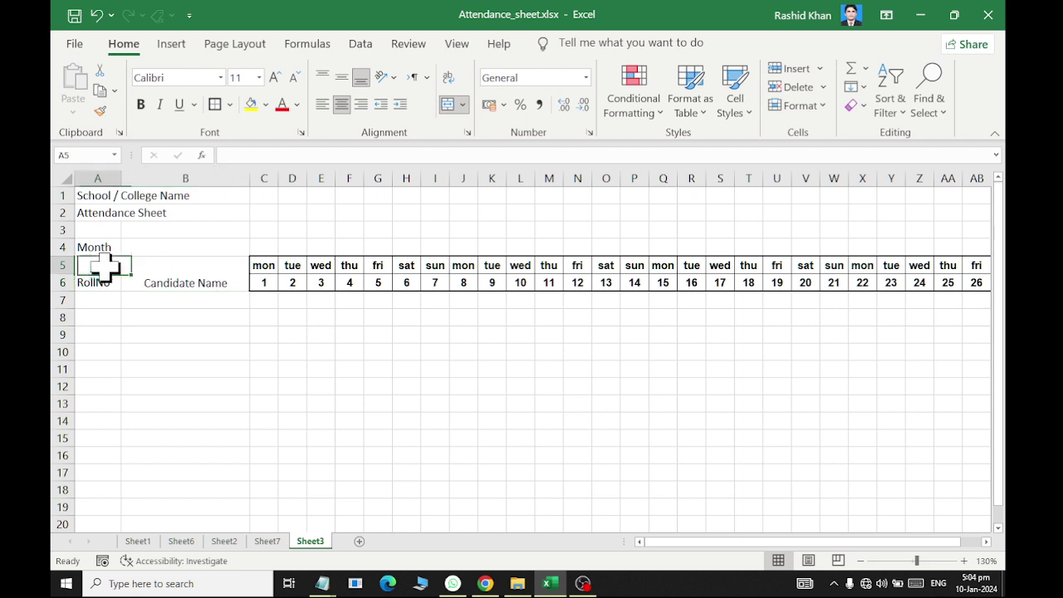
left_click_drag(104, 266, 98, 281)
left_click(448, 105)
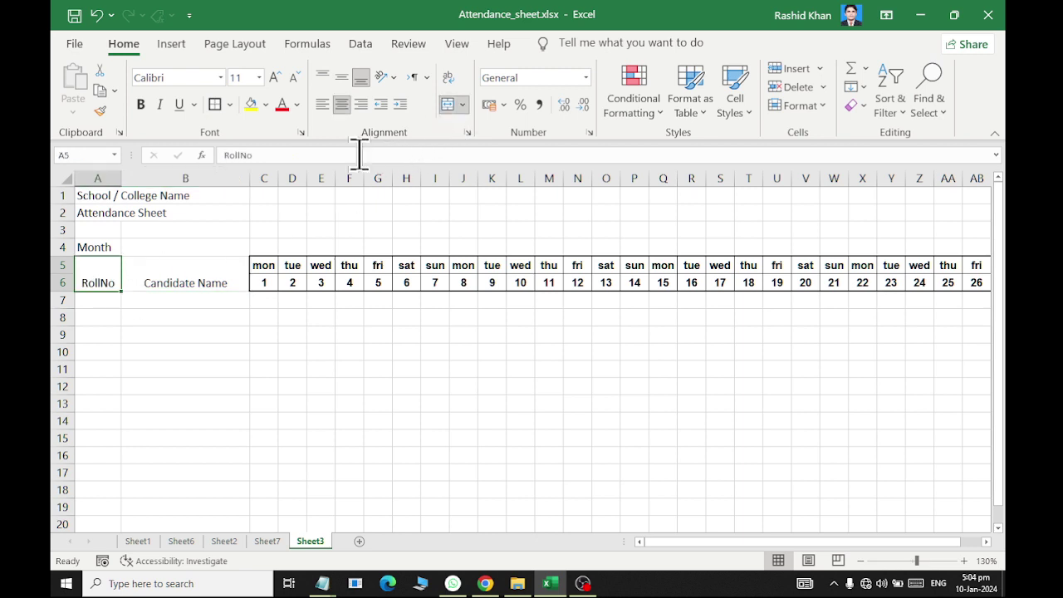
left_click_drag(549, 353, 995, 324)
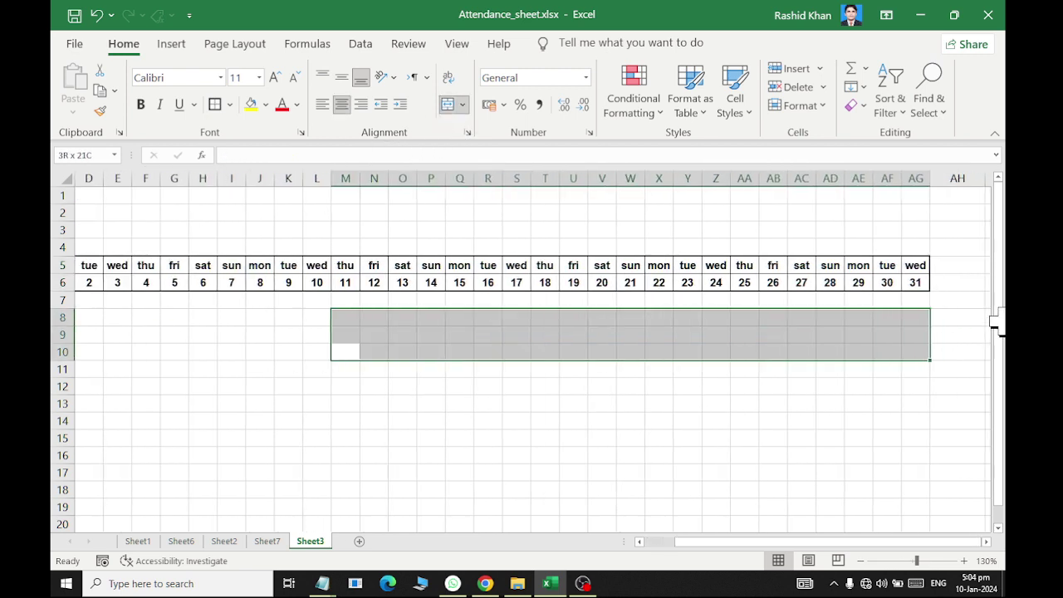
left_click(947, 264)
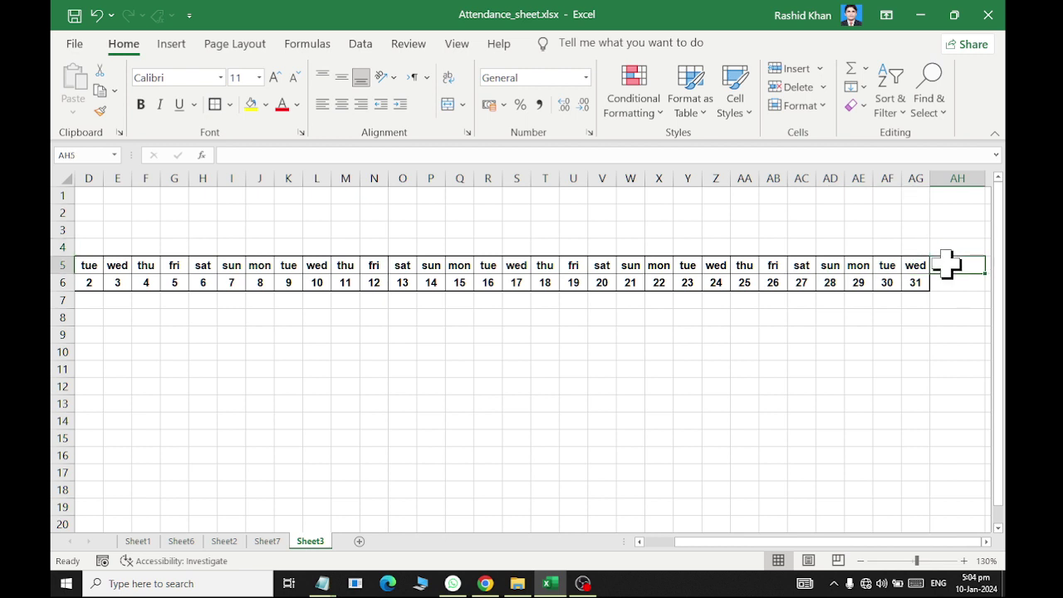
- Enter Present, Absent and Leave headings in AH5:AJ5
type("Present")
key("Tab")
type("A")
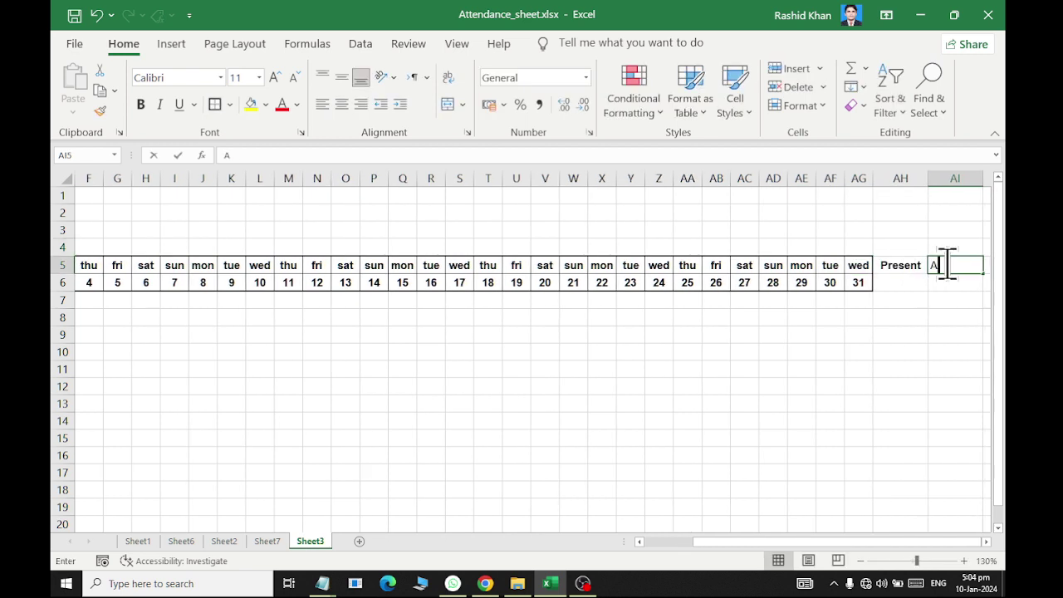
type("bsent")
key("Tab")
type("Lea")
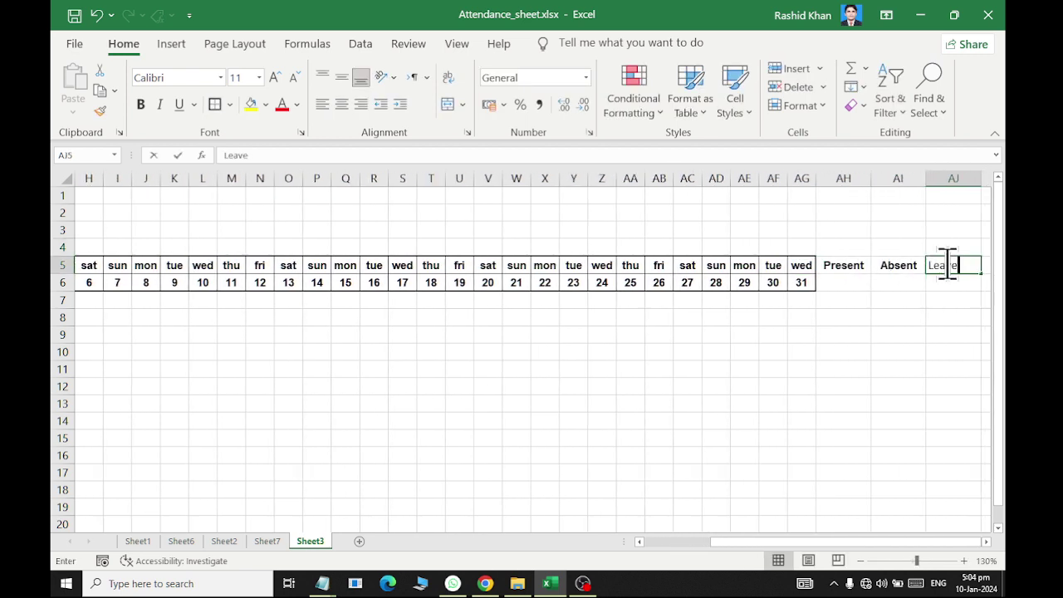
key("Return")
- Enter the codes P, A and L in AH6:AJ6 and select the block
type("P")
key("BackSpace")
key("Tab")
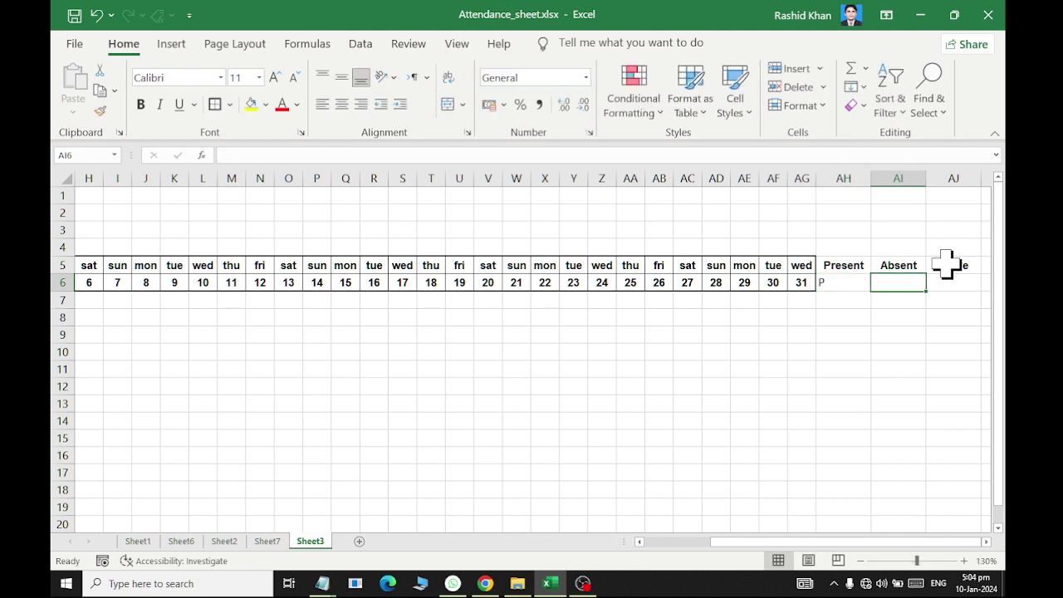
type("A")
key("BackSpace")
key("Tab")
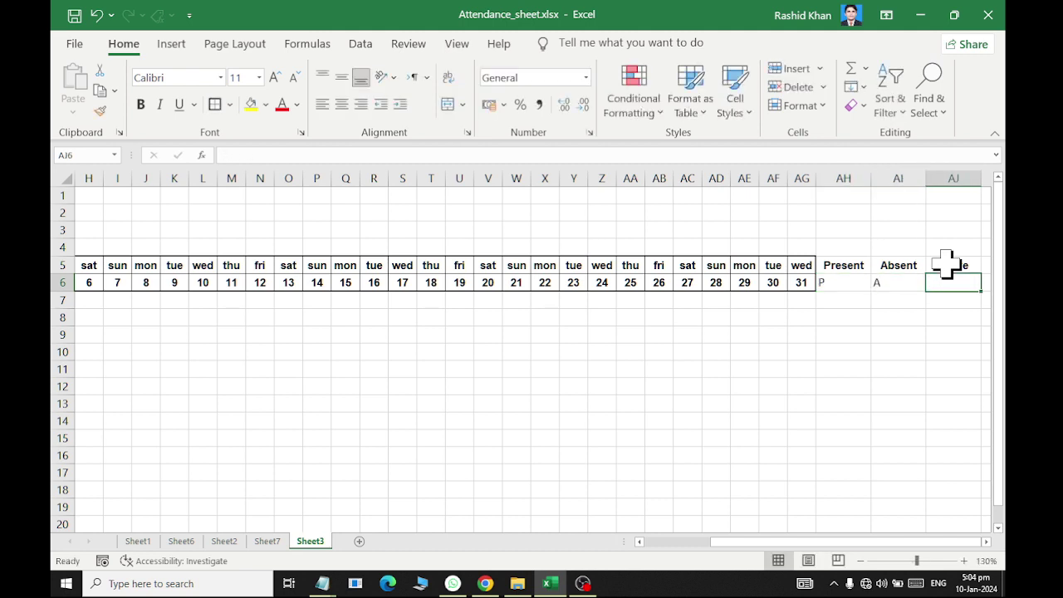
type("L")
key("Return")
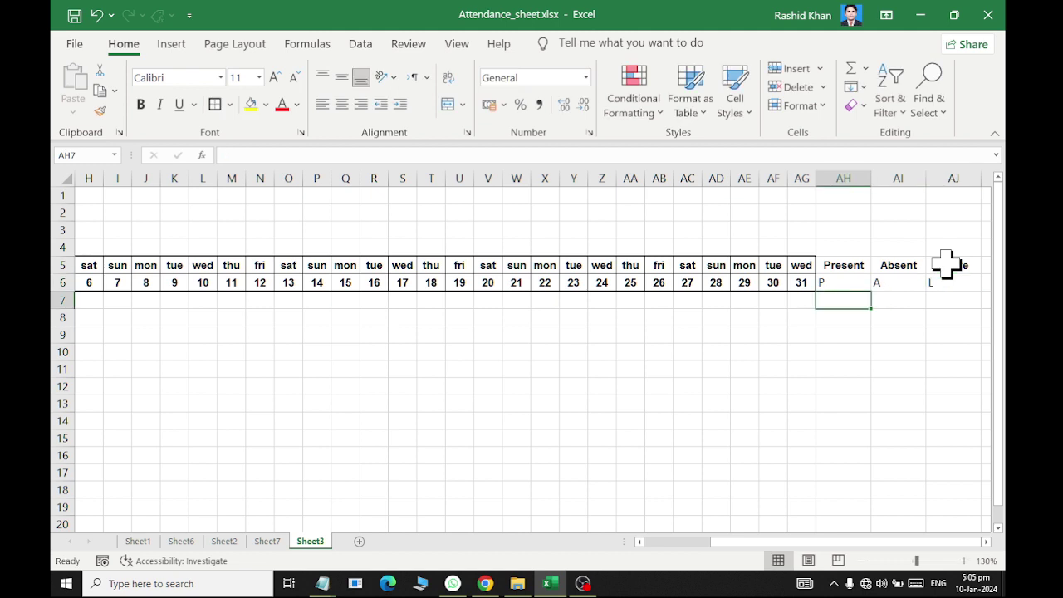
left_click_drag(830, 265, 930, 279)
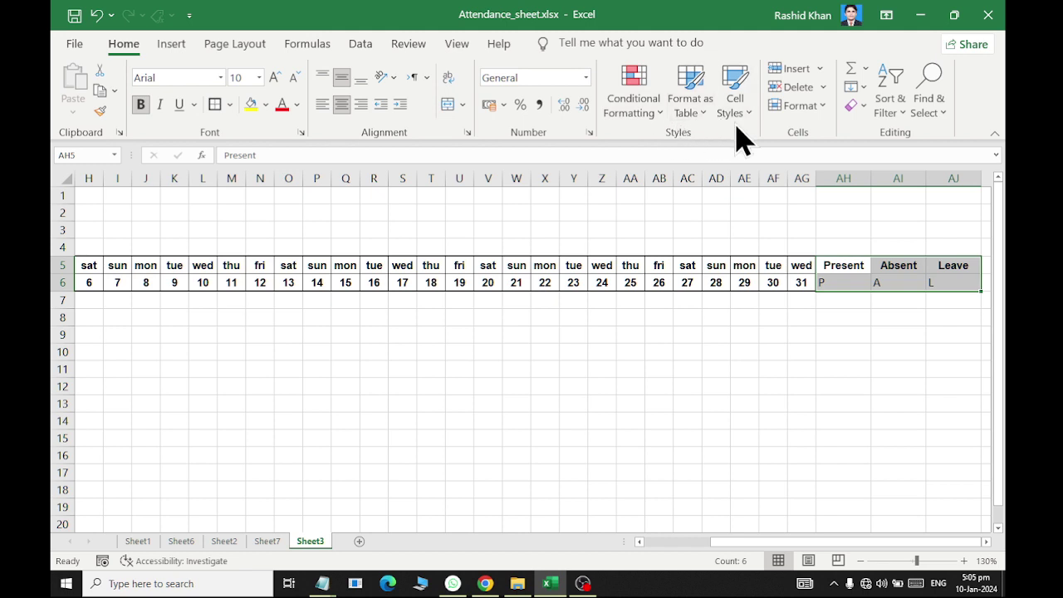
- Set the Present, Absent and Leave columns to width 7
left_click(793, 106)
left_click(785, 194)
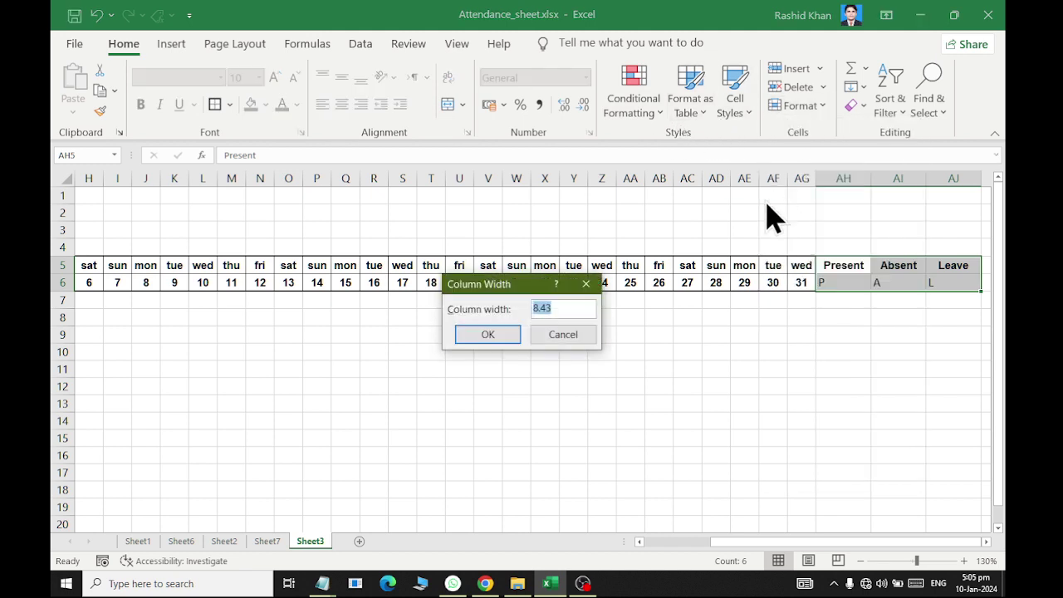
type("6")
key("Return")
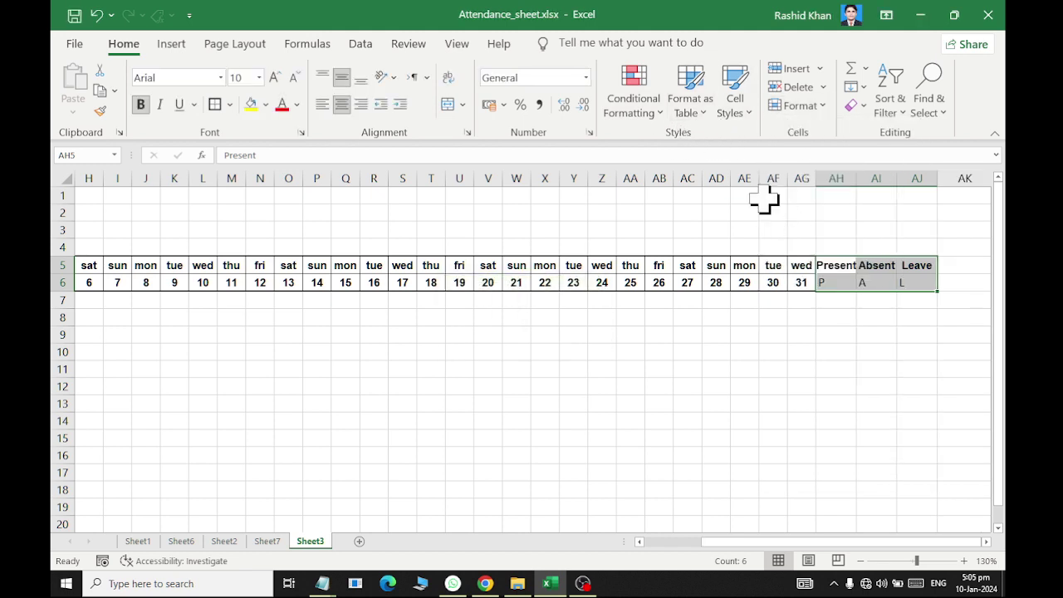
left_click(781, 106)
left_click(834, 197)
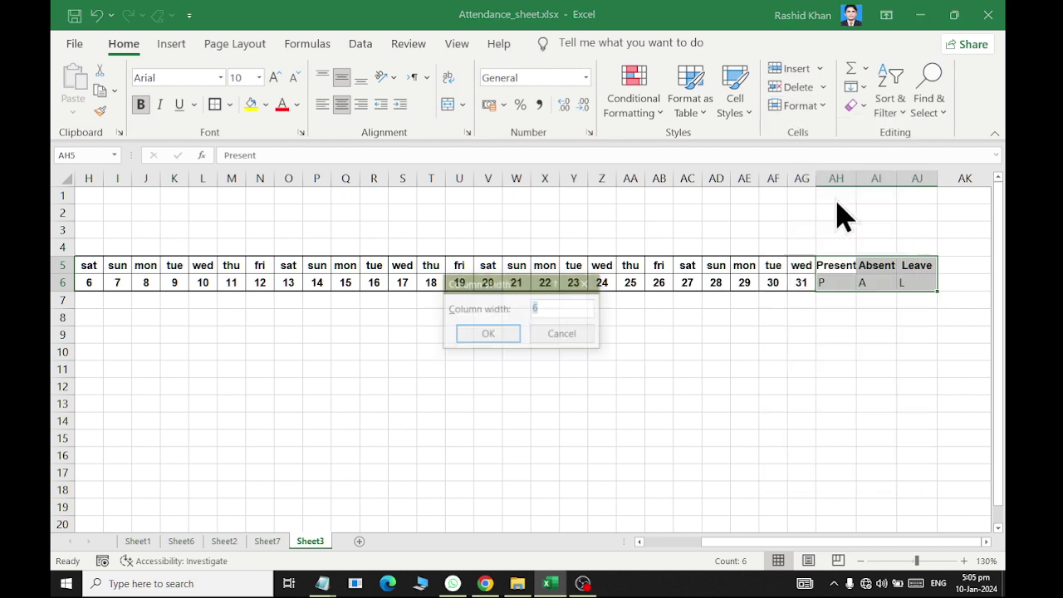
key("Return")
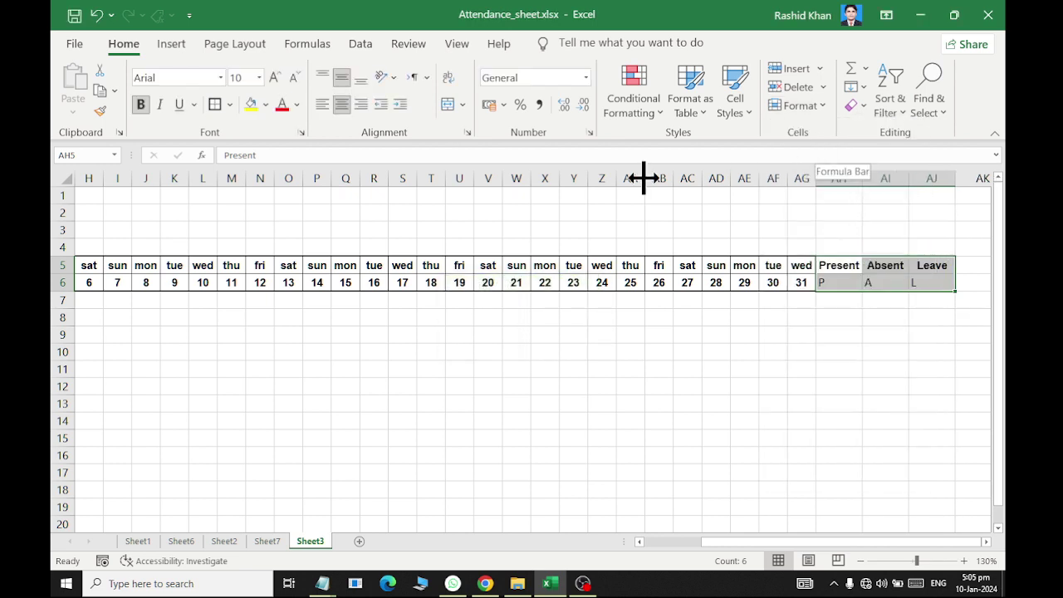
- Centre and bold the block, with all borders and a thick outside outline
left_click(342, 105)
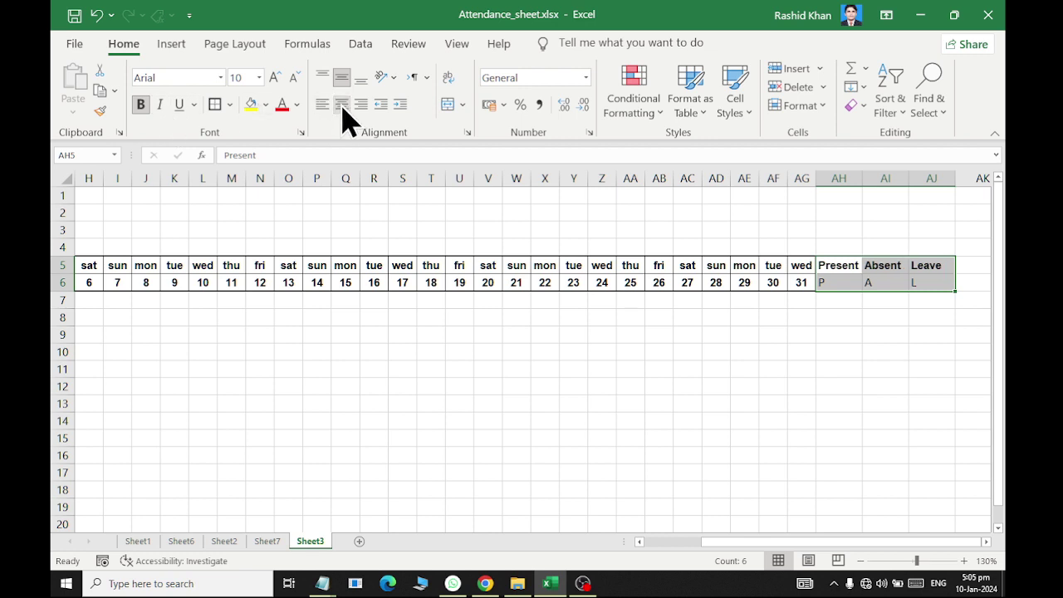
left_click(141, 105)
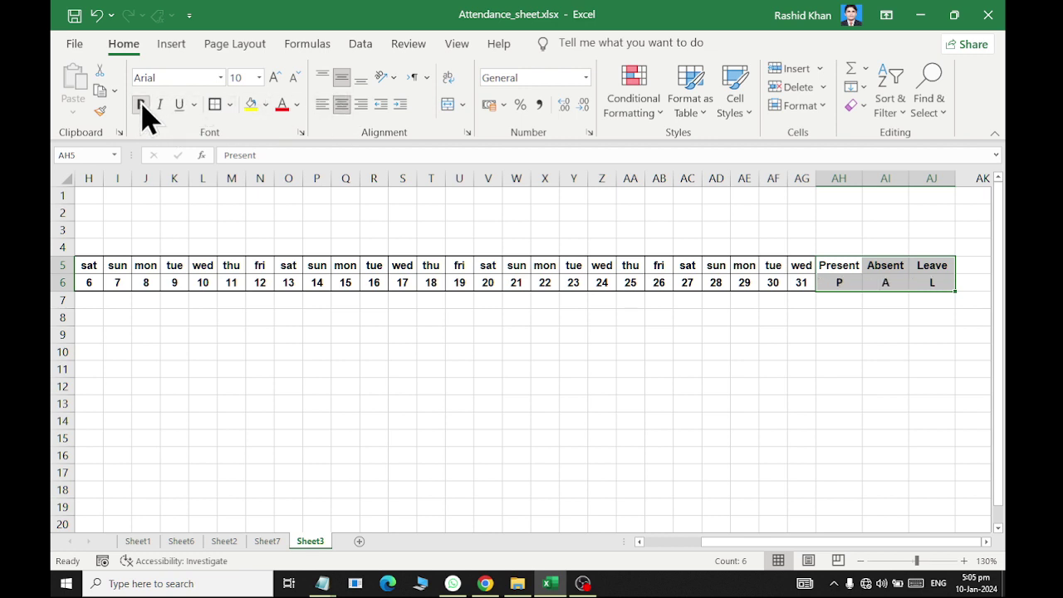
left_click(230, 104)
left_click(247, 265)
left_click(230, 105)
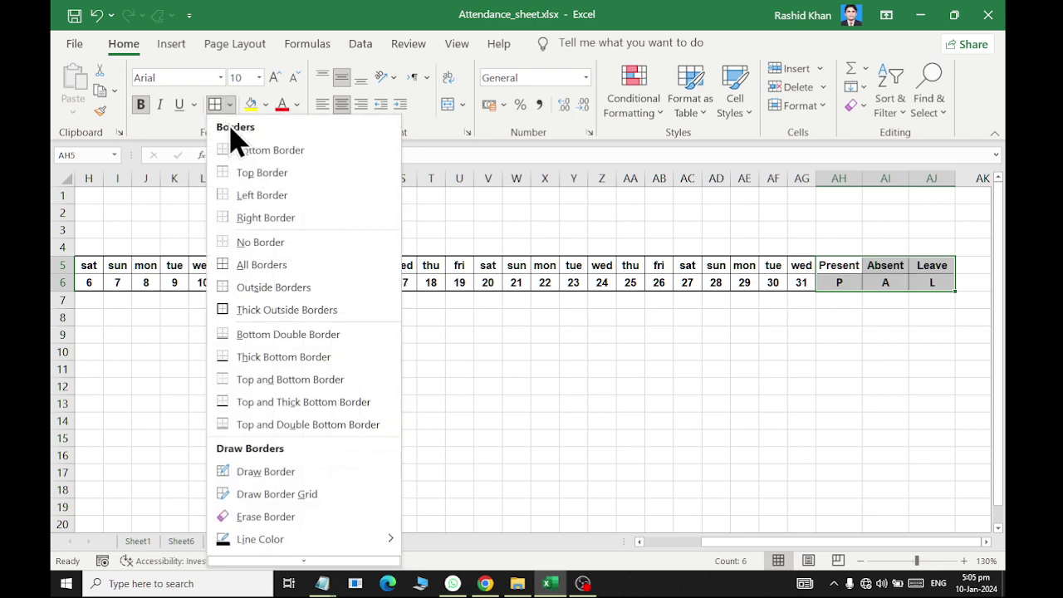
left_click(241, 307)
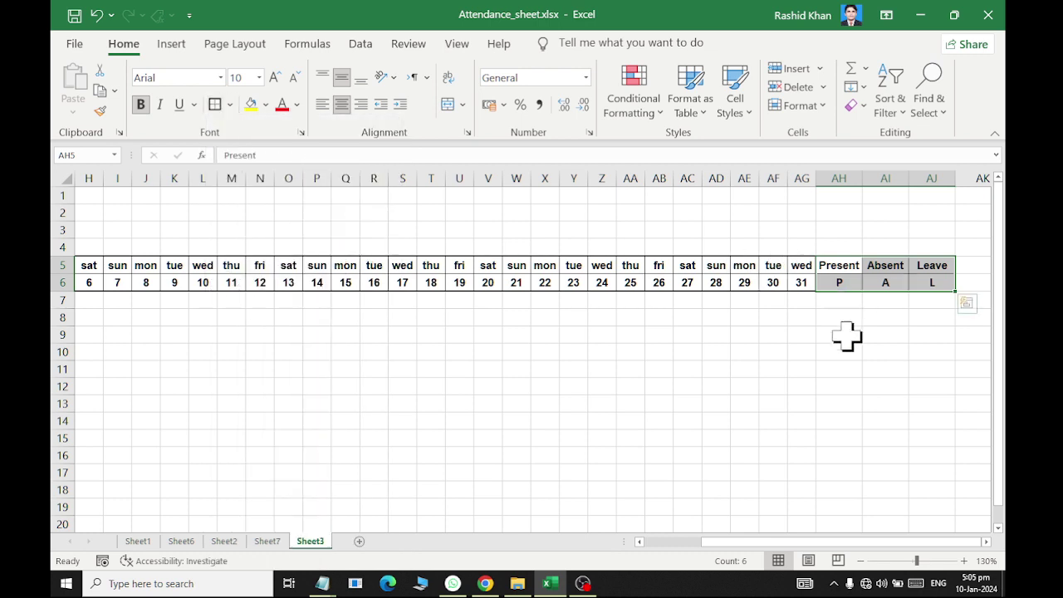
left_click_drag(847, 335, 58, 340)
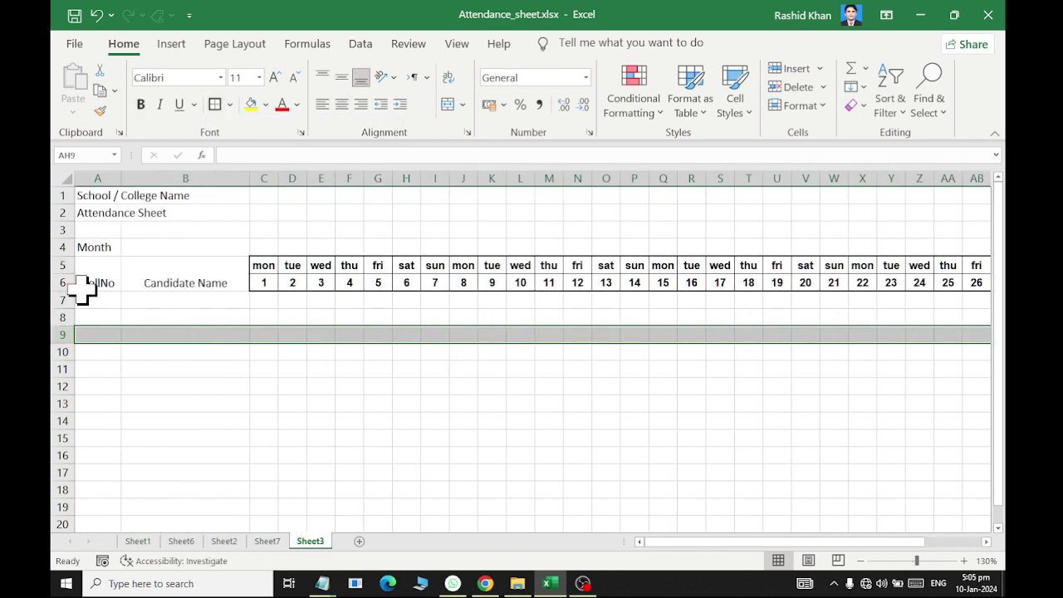
- Apply Heading 1 style to the RollNo and Candidate Name headers, middle-aligned and centred
left_click_drag(83, 287, 131, 287)
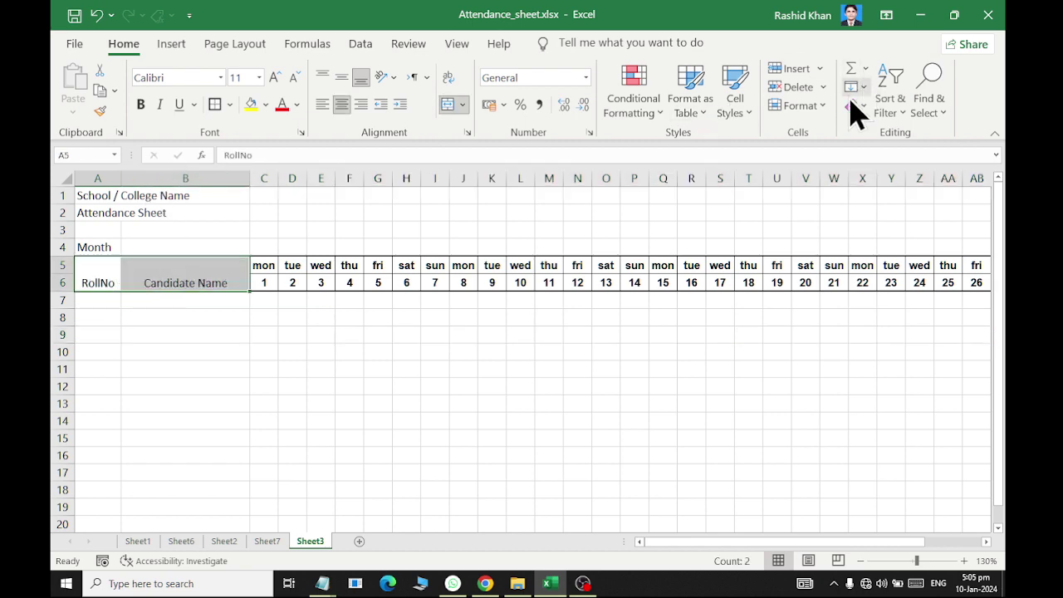
left_click(748, 121)
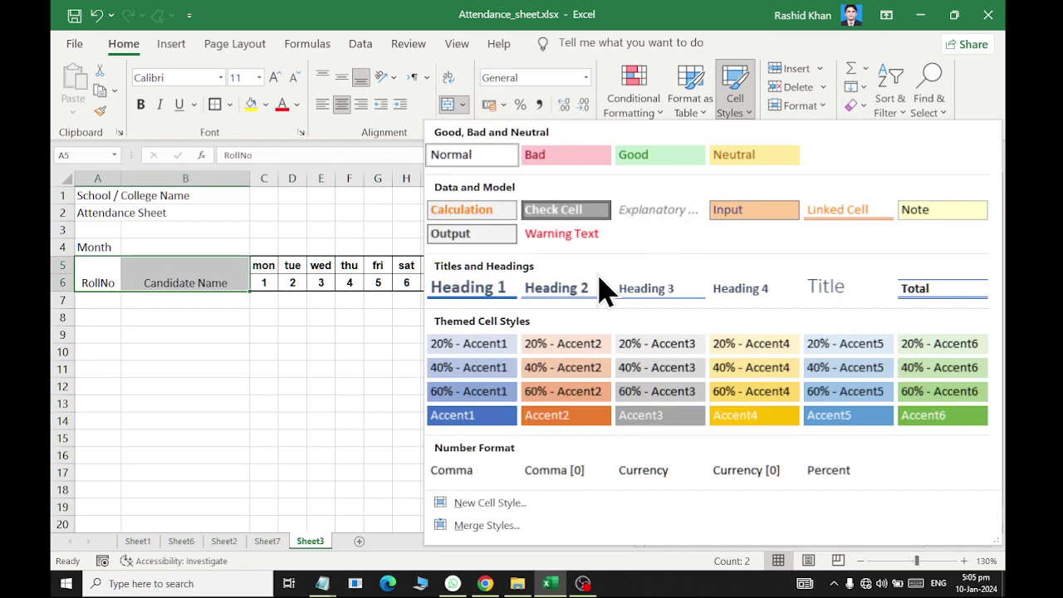
left_click(491, 297)
left_click(347, 107)
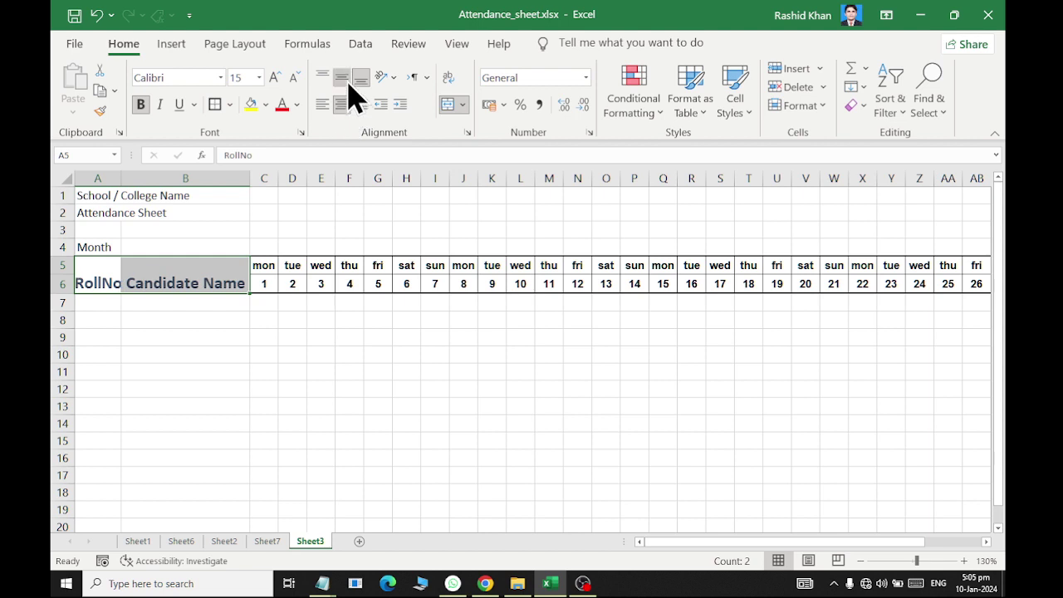
left_click(344, 100)
left_click(340, 104)
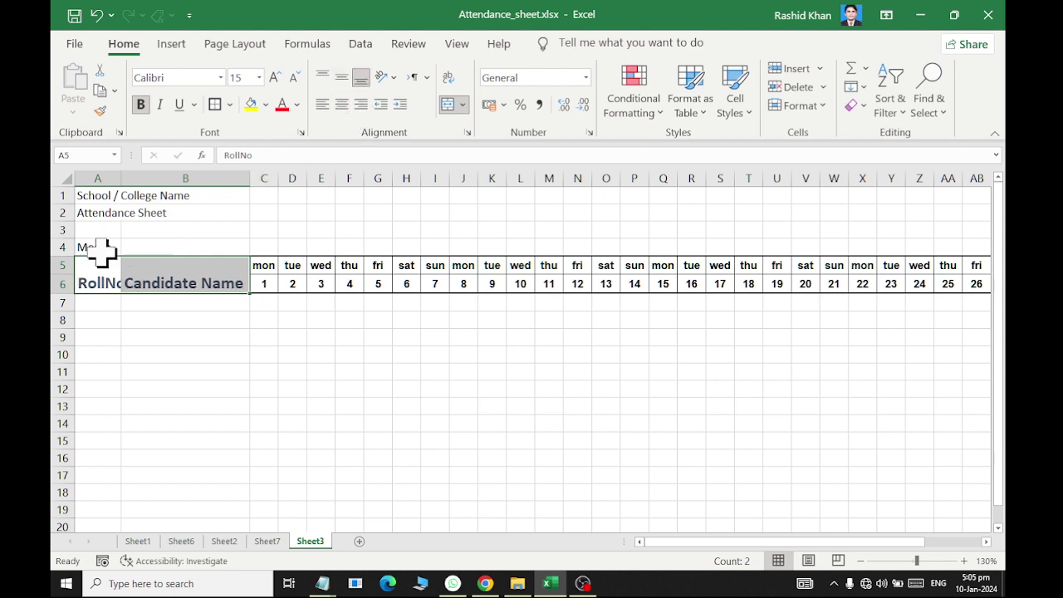
left_click(340, 79)
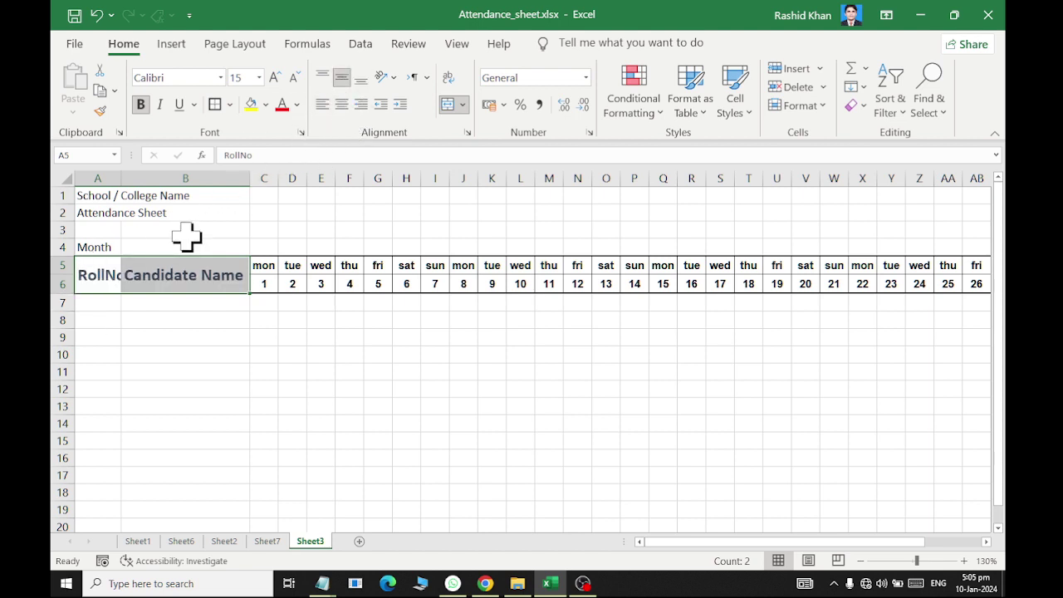
- Rename the RollNo header to R# and narrow column A to fit
left_click(91, 276)
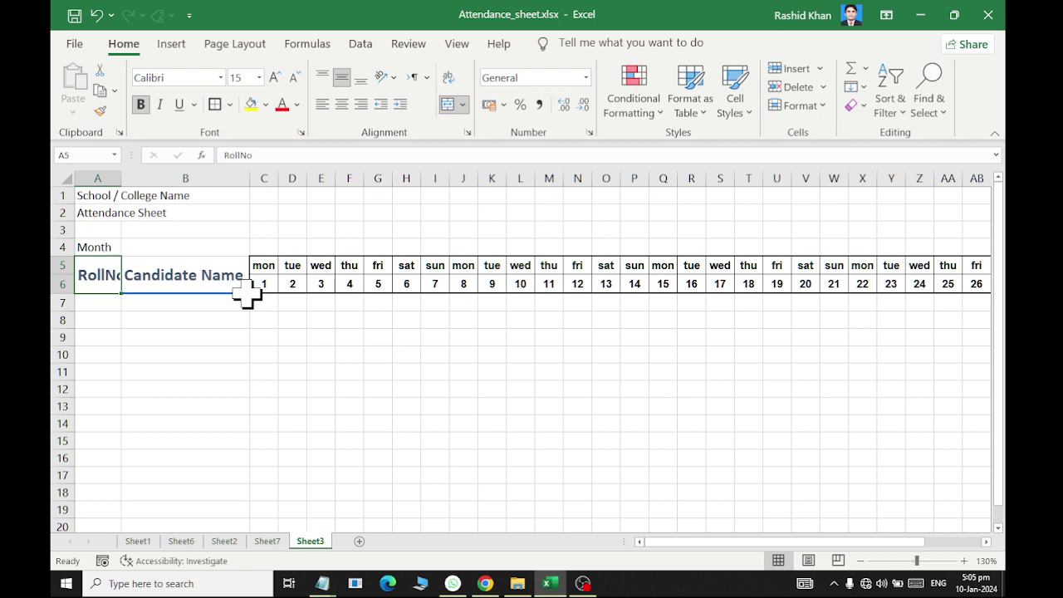
type("R#")
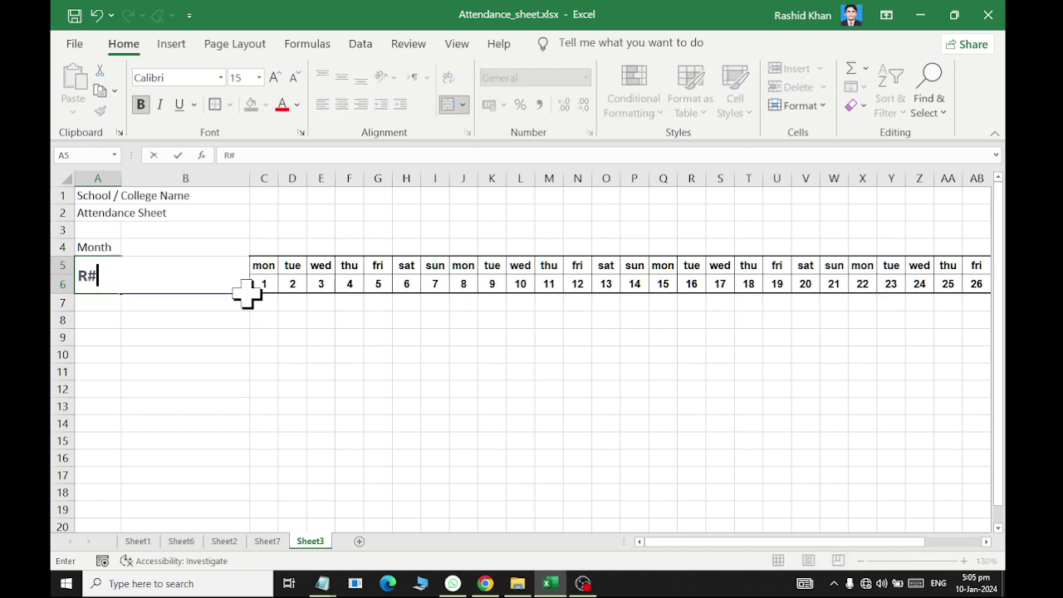
key("Return")
left_click_drag(120, 177, 113, 175)
- Merge Month across A4:B4 and give it an italic heading style
left_click(188, 320)
left_click(108, 247)
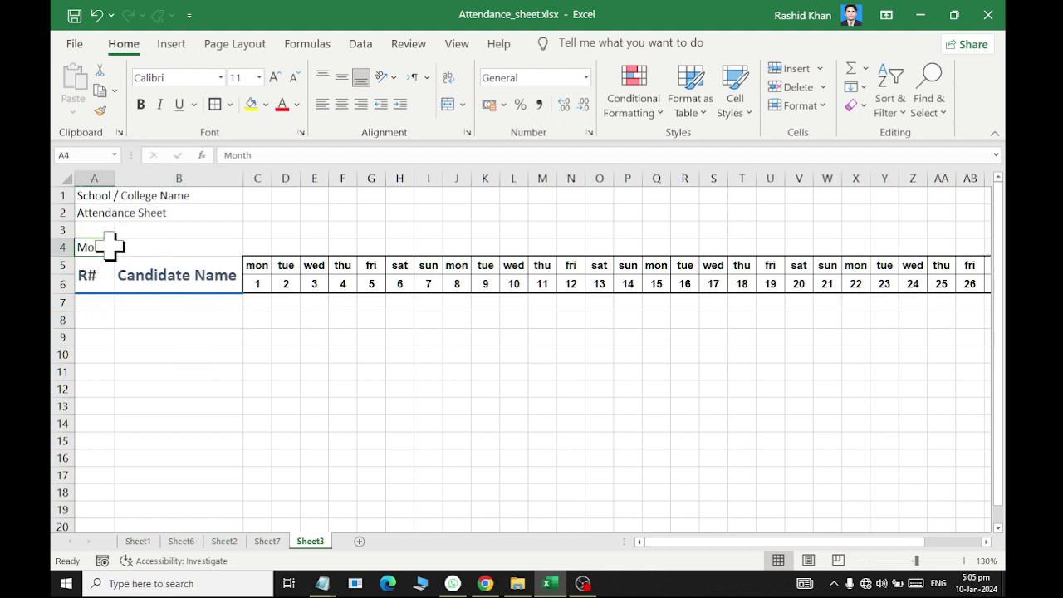
left_click_drag(110, 247, 147, 247)
left_click(446, 104)
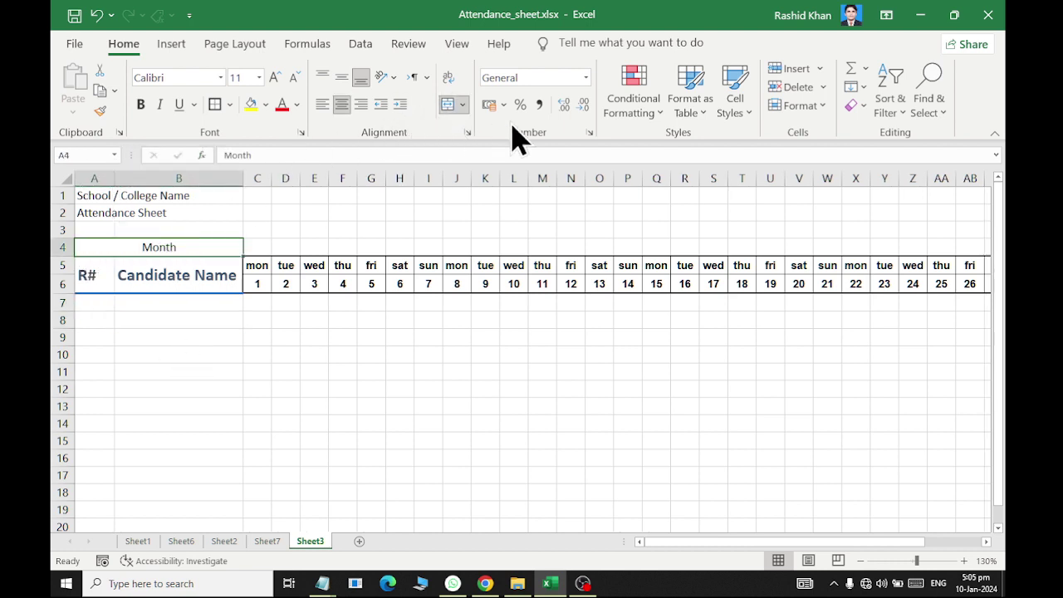
left_click(737, 116)
left_click(641, 288)
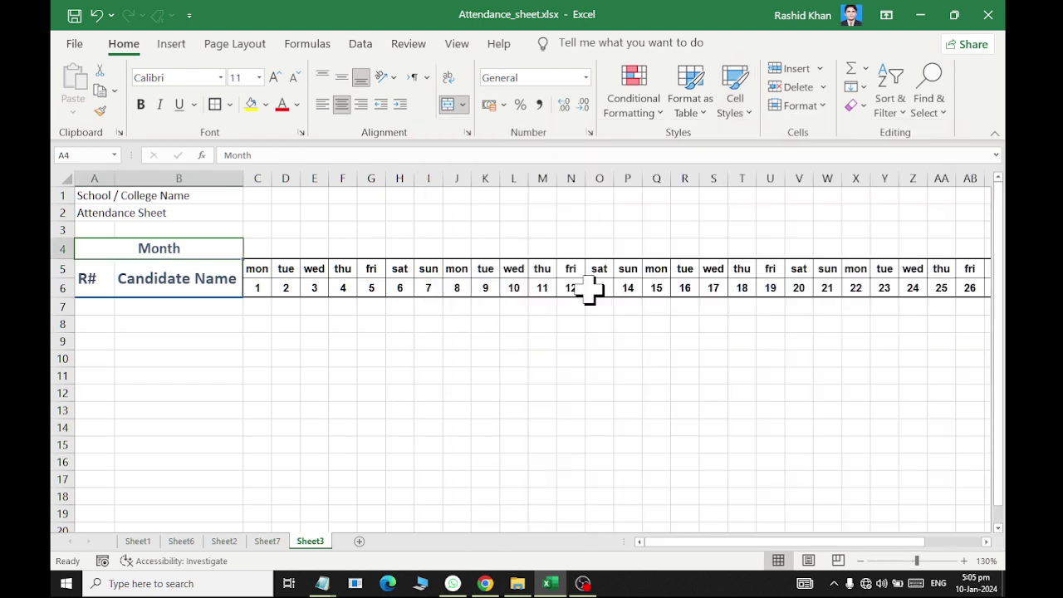
left_click(160, 105)
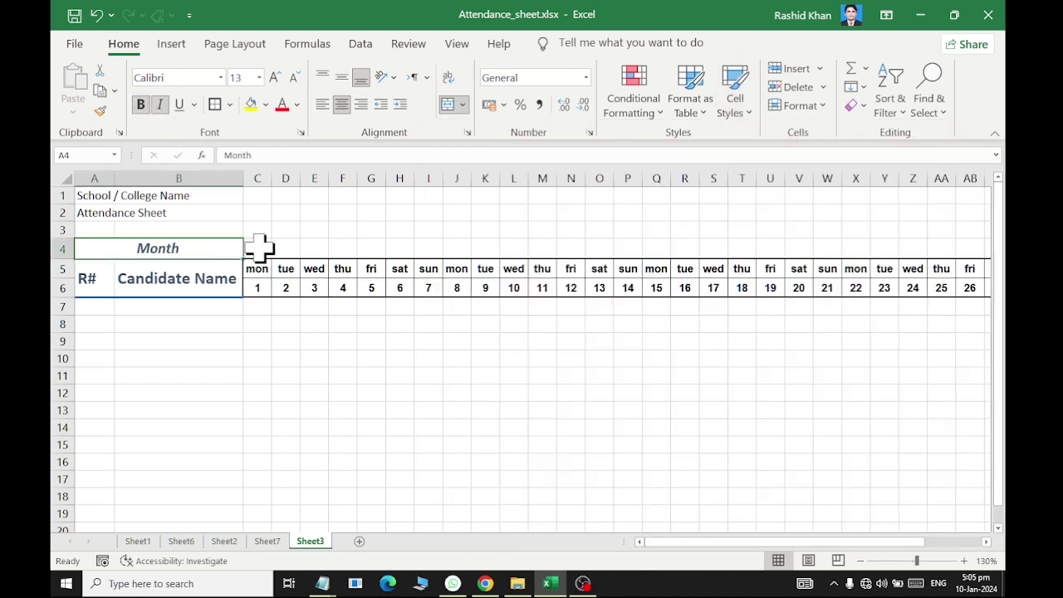
- Merge C4:G4 and enter the date 1/1/2024
left_click(260, 246)
left_click_drag(264, 247, 372, 246)
left_click(448, 104)
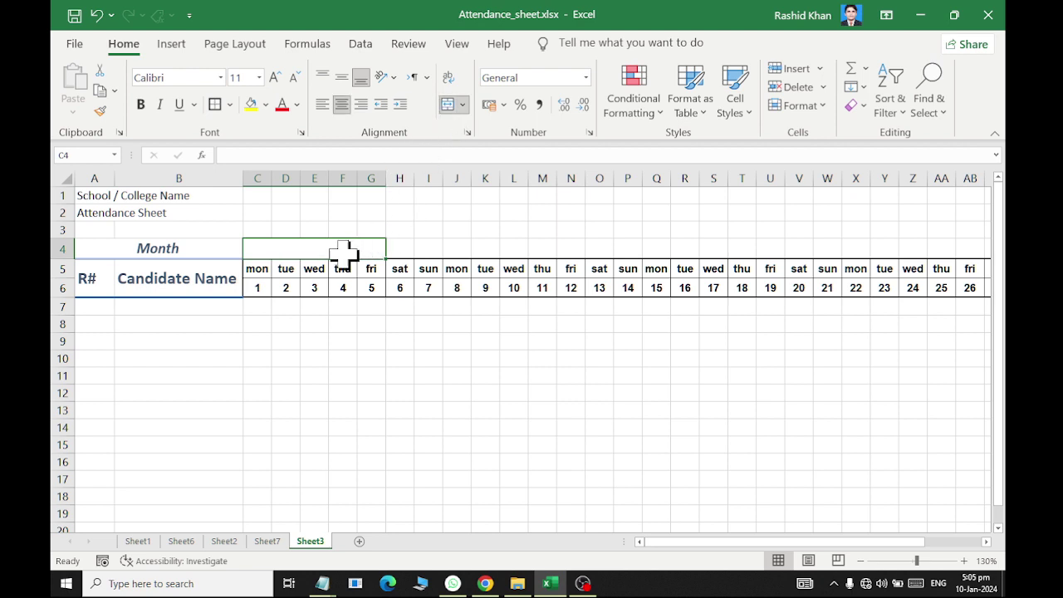
type("1/1/202")
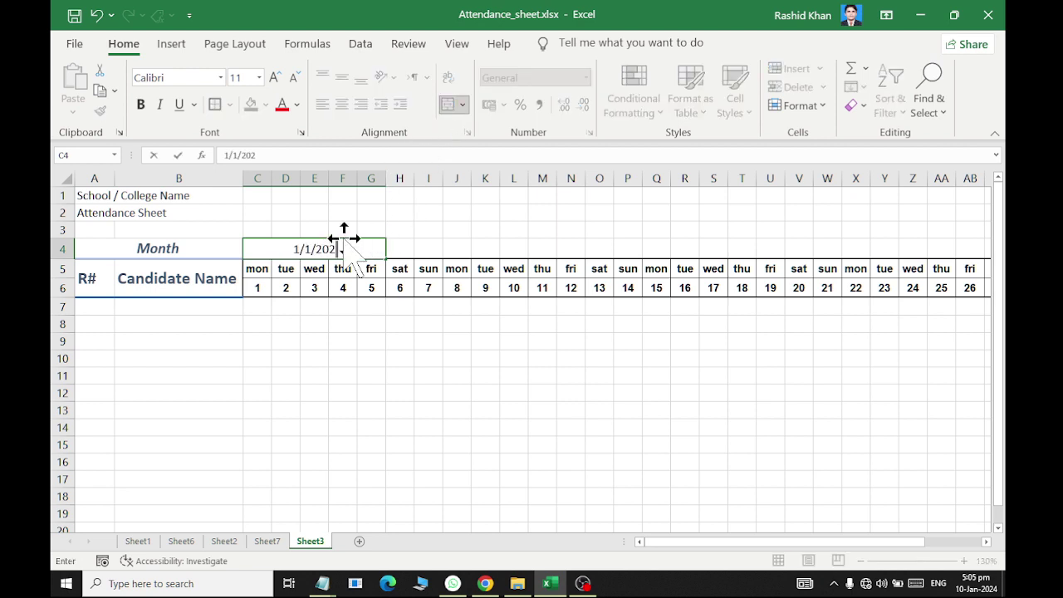
key("Return")
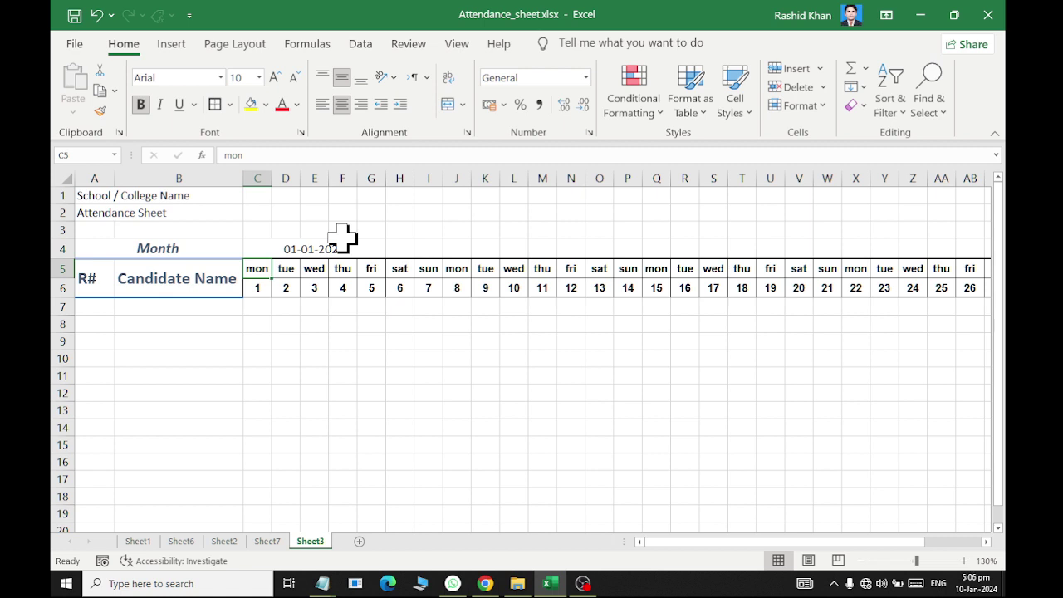
- Format the merged date cell as a Date showing 01-Jan-2024
left_click(343, 240)
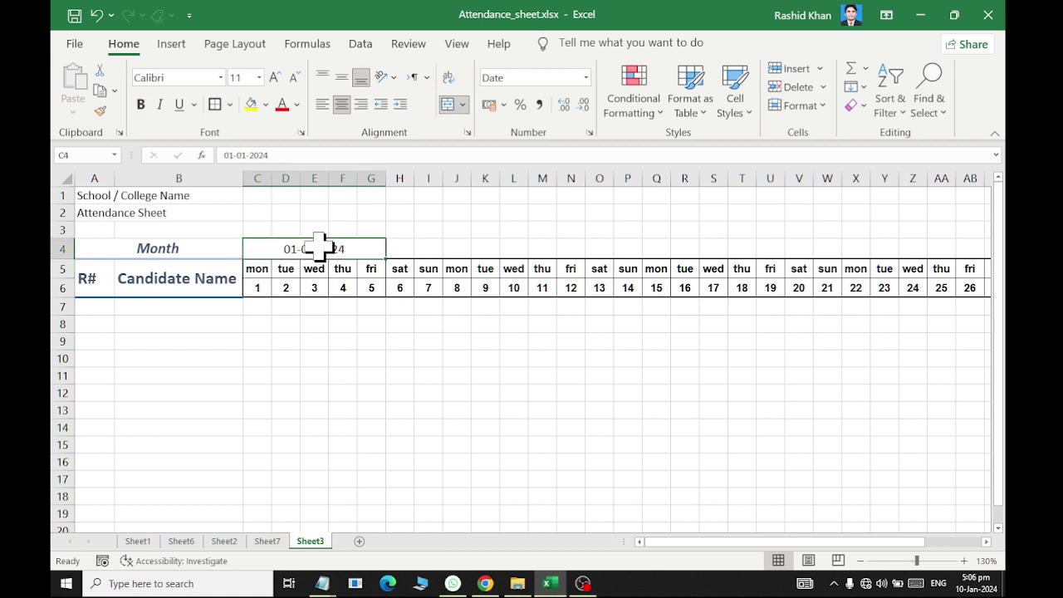
left_click(589, 133)
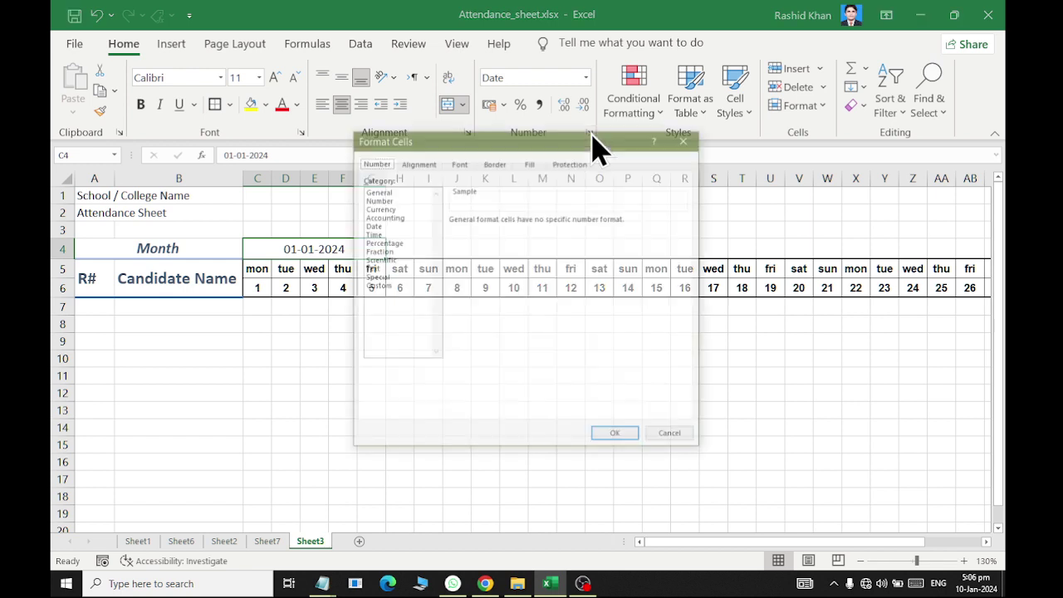
left_click(397, 217)
left_click(407, 226)
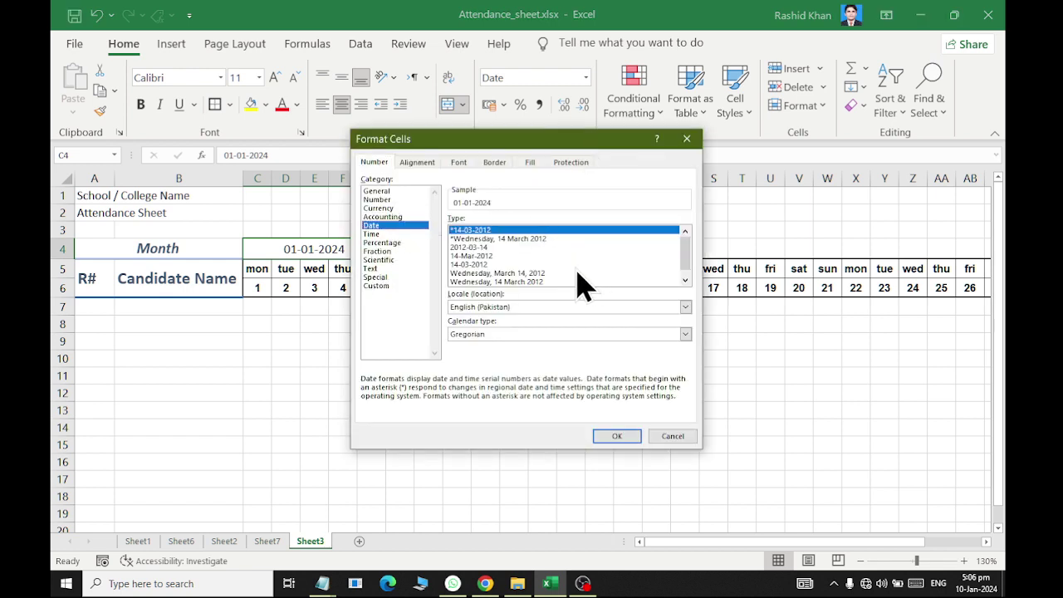
left_click(550, 255)
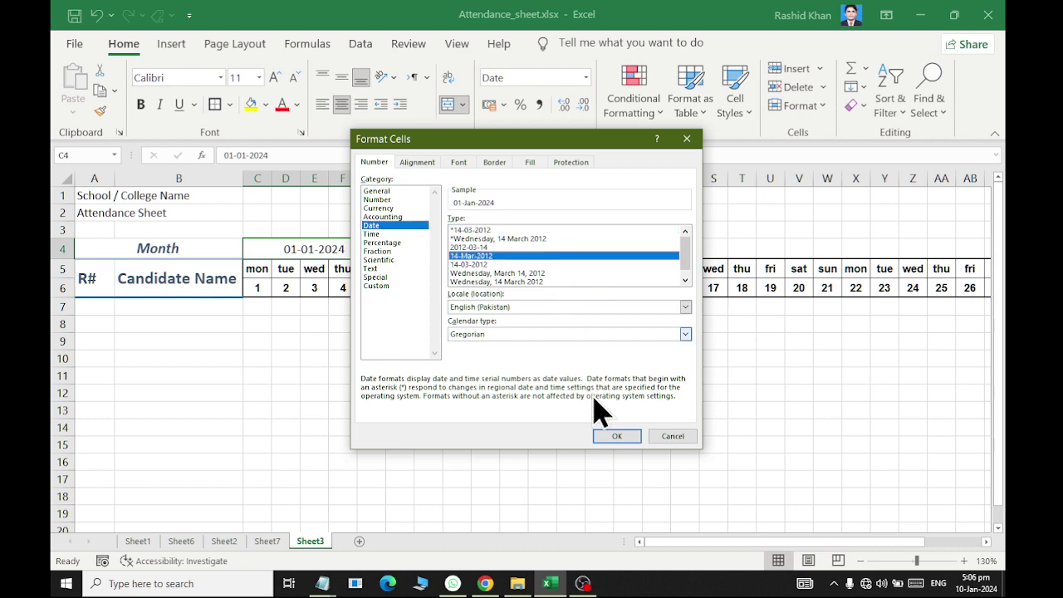
left_click(606, 436)
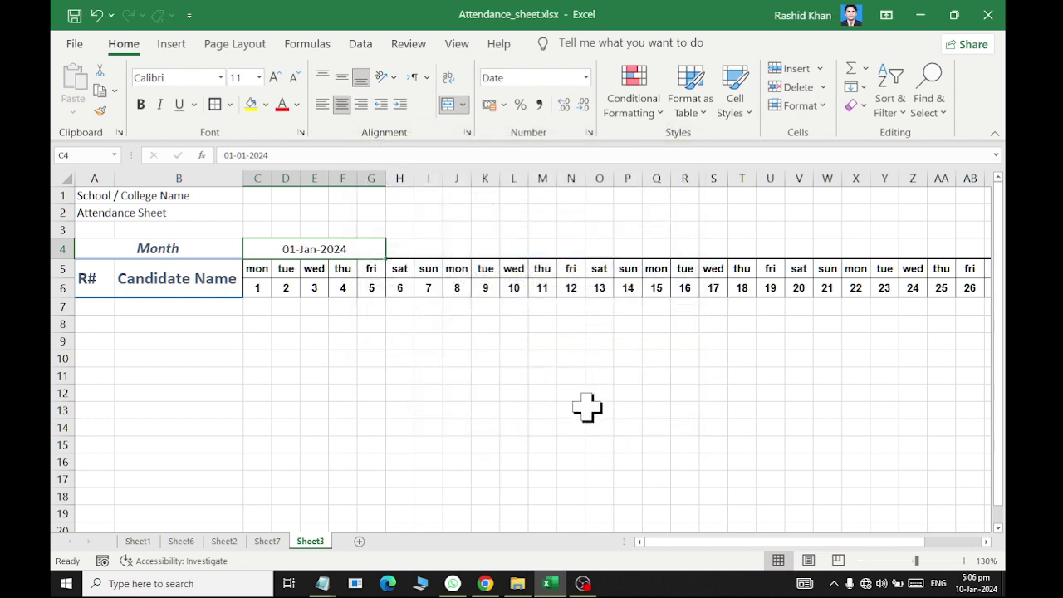
- Style the date cell with Heading 3 and italic
left_click(706, 116)
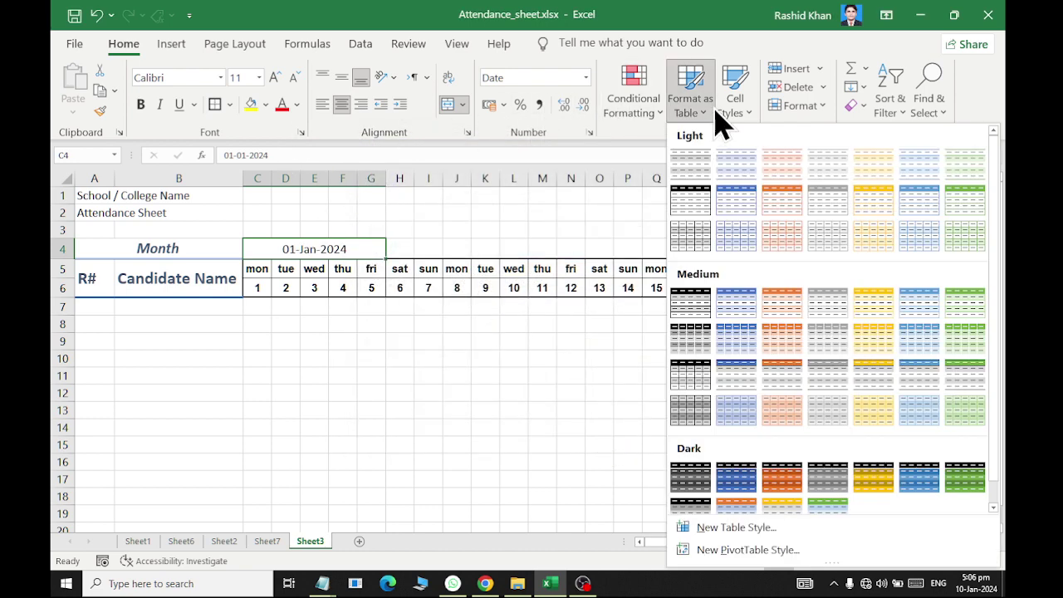
left_click(738, 121)
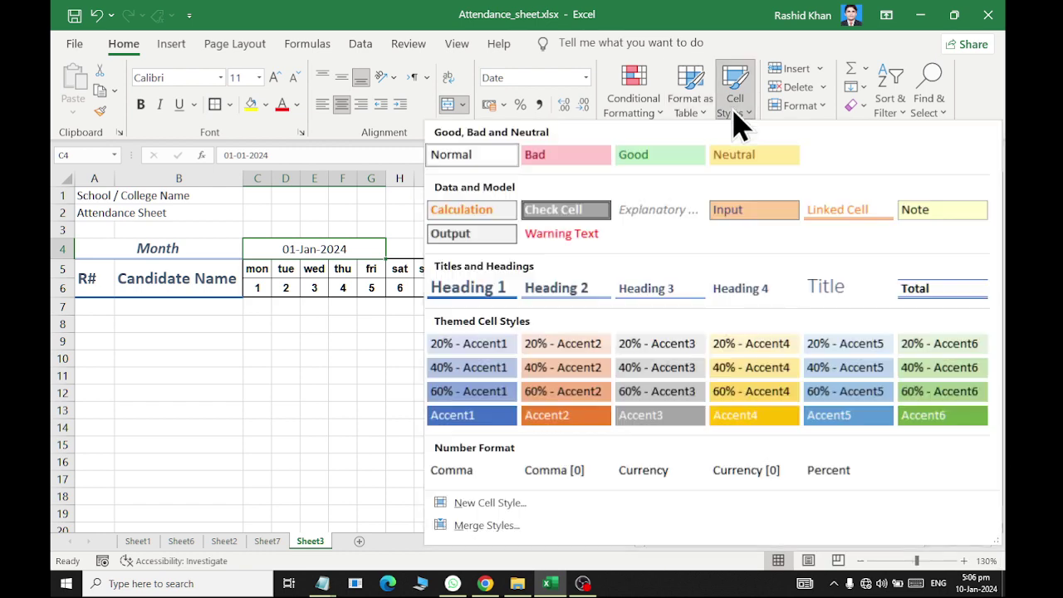
left_click(646, 291)
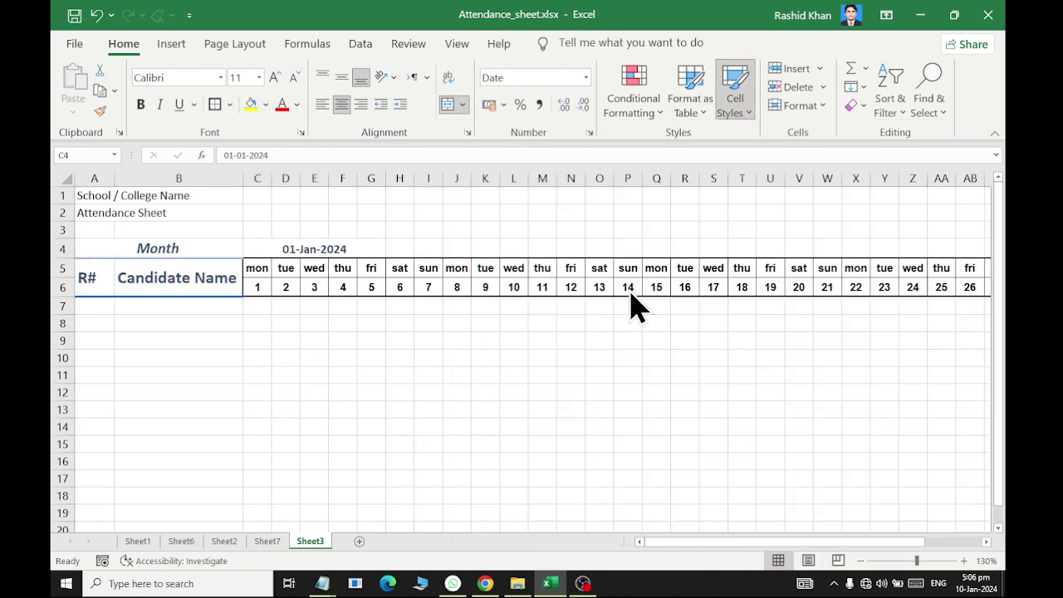
left_click(163, 108)
left_click(167, 319)
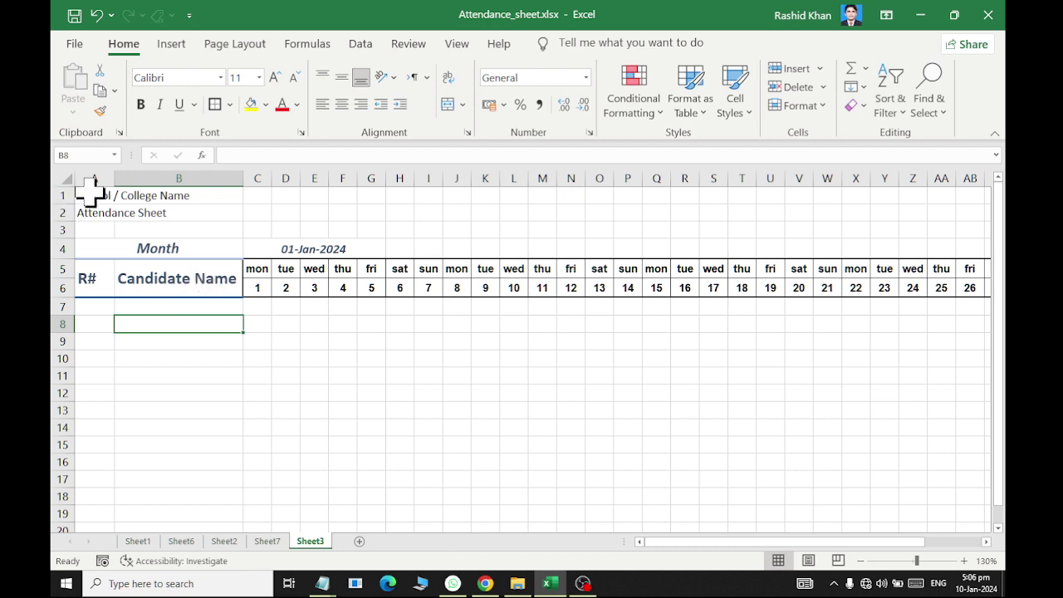
- Merge and centre the school name across row 1 in italic Title style
mouse_move(93, 192)
left_mouse_down()
mouse_move(985, 150)
mouse_move(521, 147)
left_mouse_up()
left_click(449, 104)
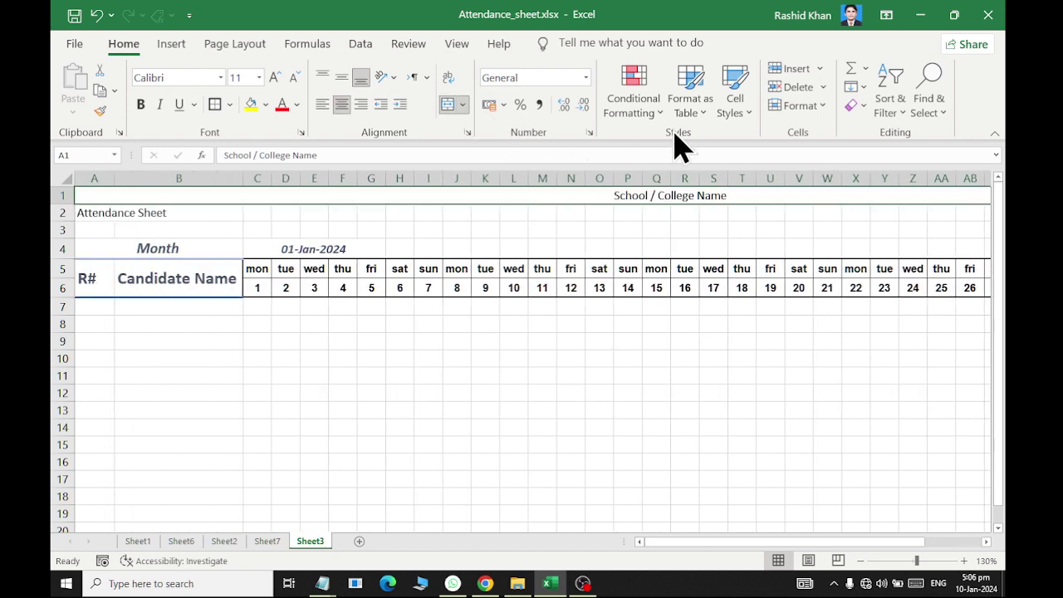
left_click(735, 104)
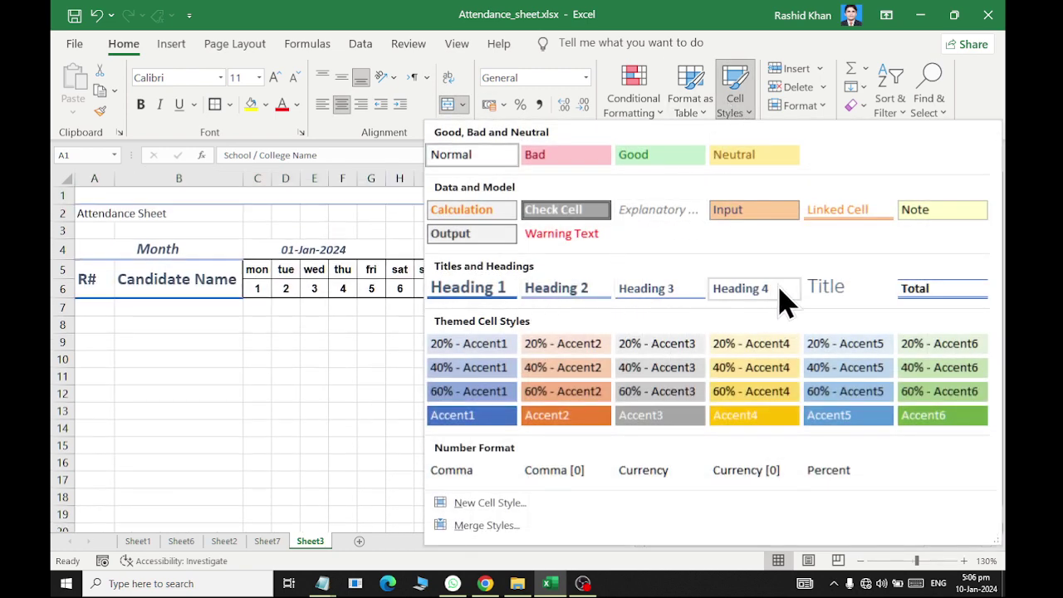
left_click(809, 287)
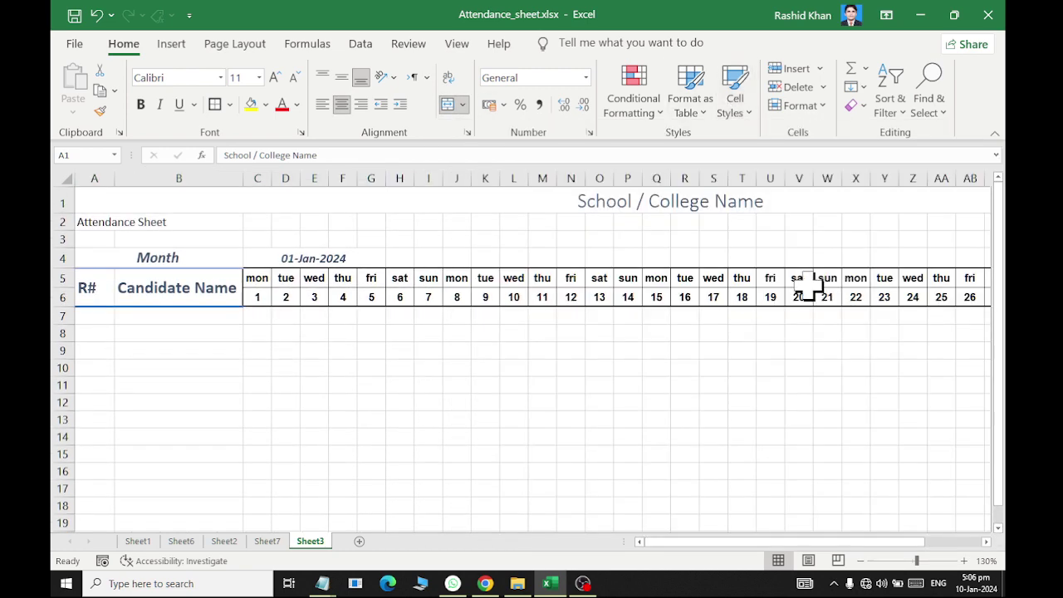
left_click(161, 108)
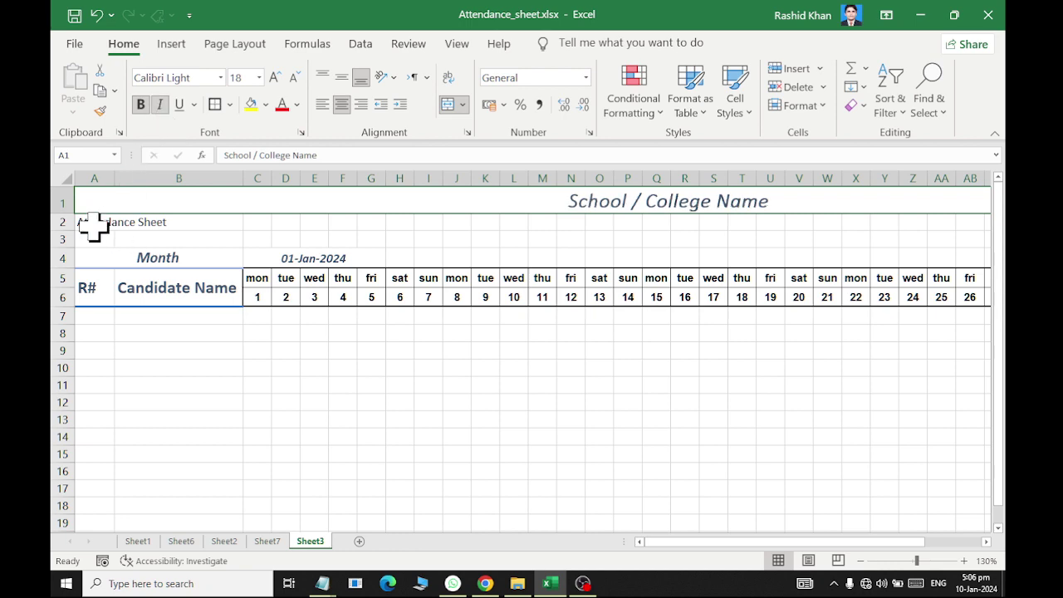
- Merge and centre Attendance Sheet across row 2 in italic Heading 2 style, then select A7
mouse_move(88, 222)
left_mouse_down()
mouse_move(997, 212)
mouse_move(789, 223)
left_mouse_up()
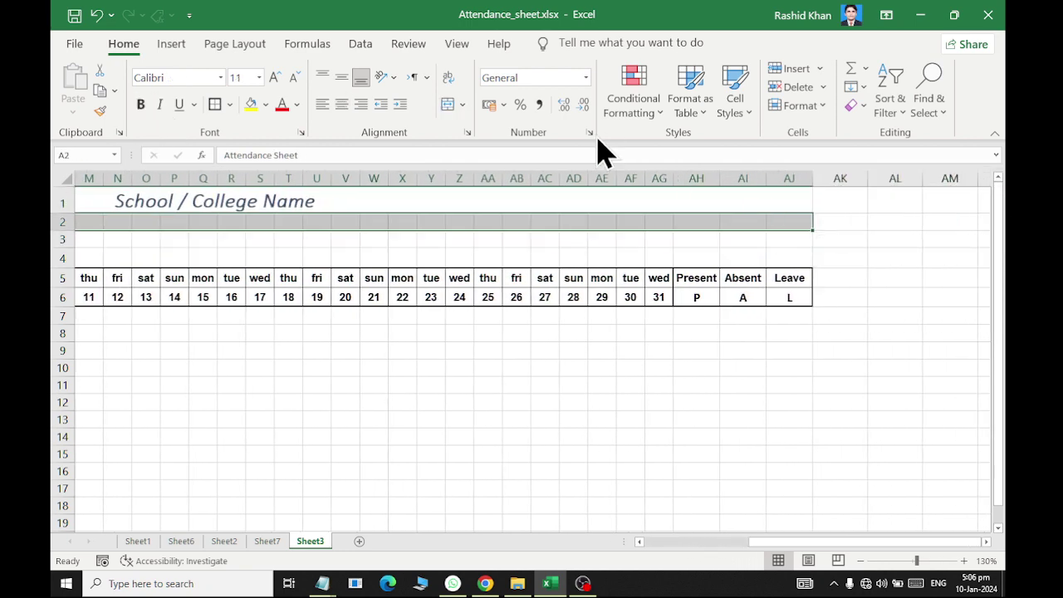
left_click(451, 106)
left_click(744, 116)
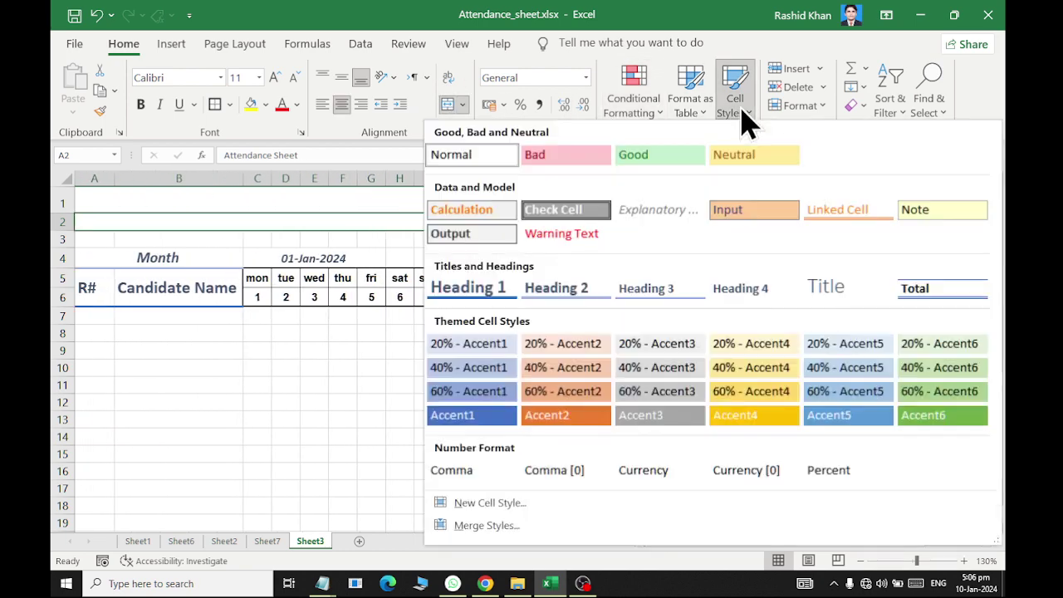
left_click(557, 291)
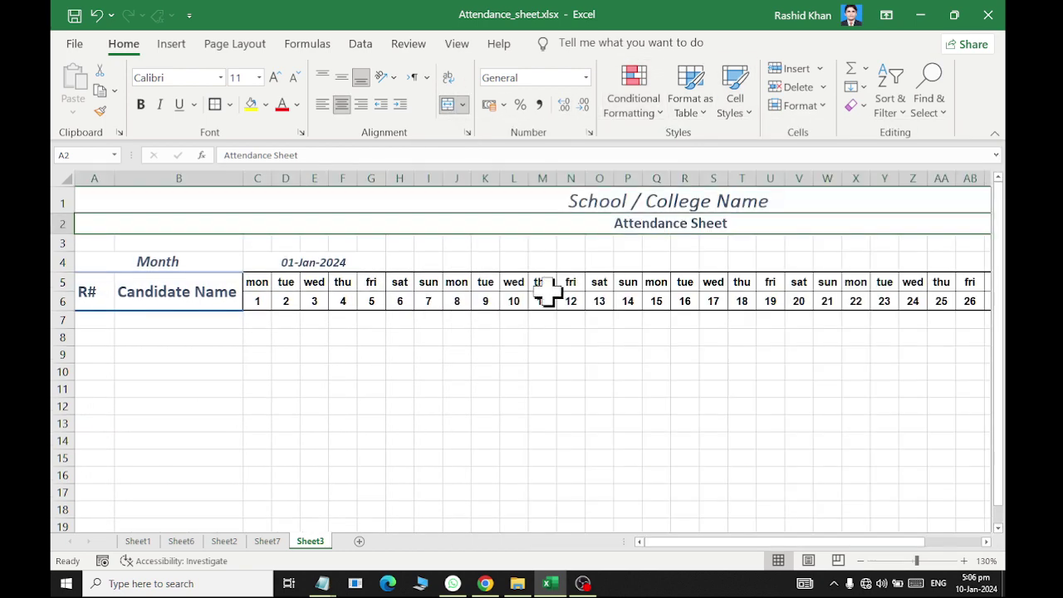
left_click(159, 103)
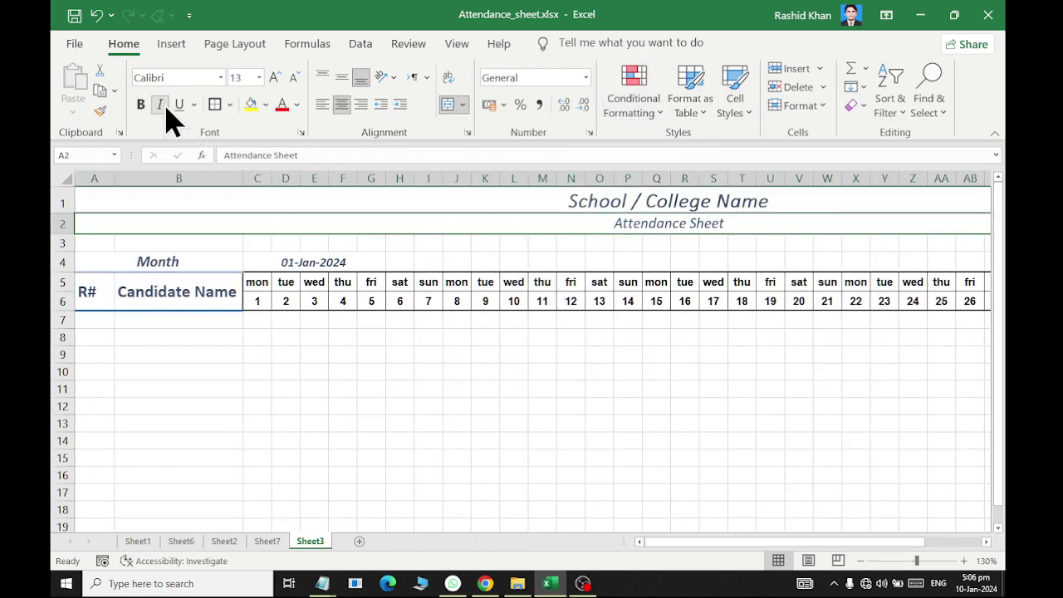
left_click(111, 388)
left_click(83, 324)
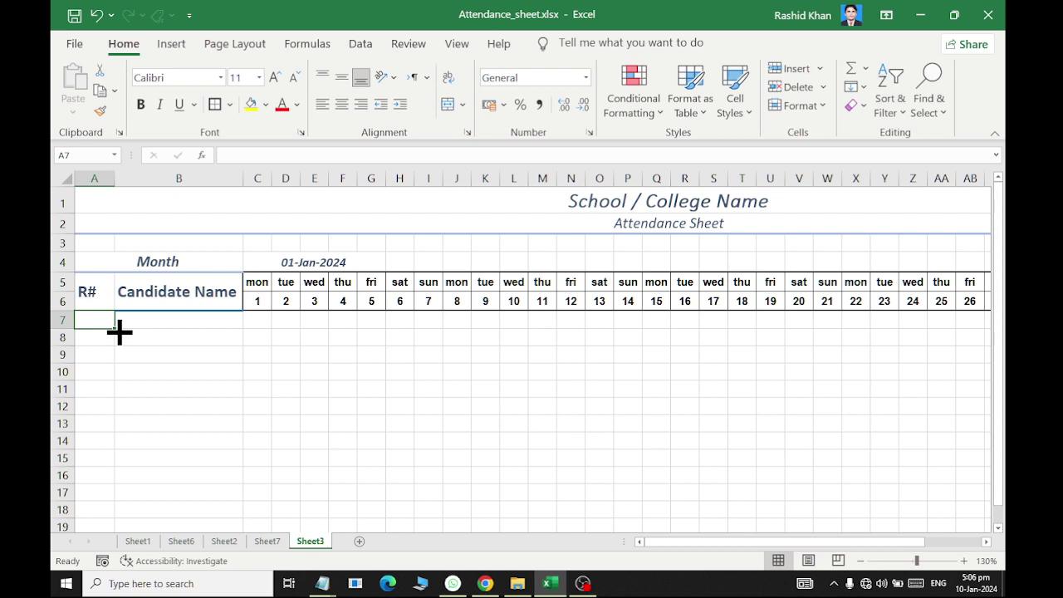
- Enter 101 in A7 and run Fill Series down the column with stop value 115
type("101")
key("Return")
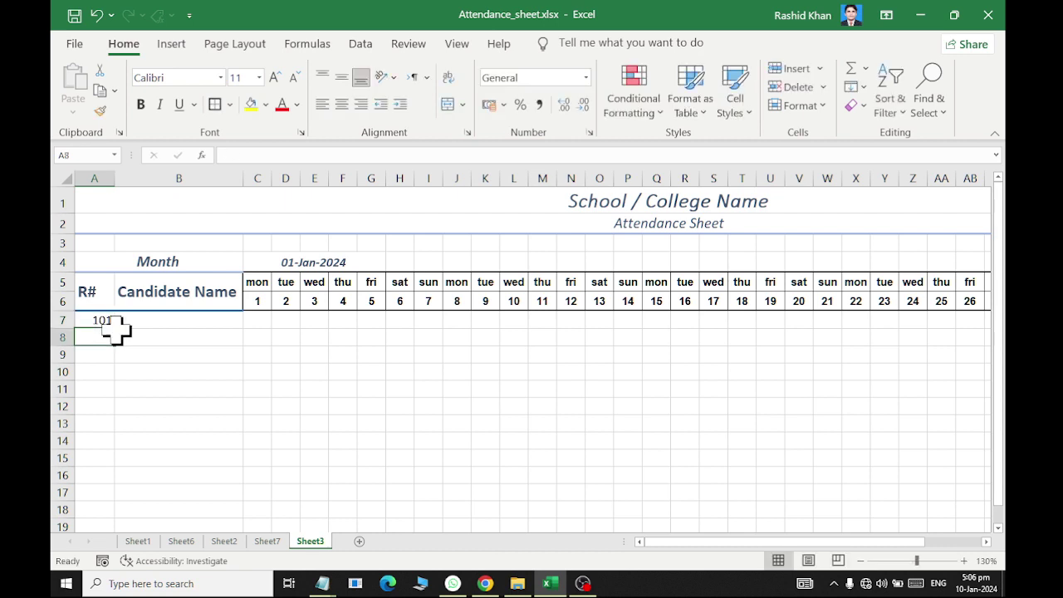
left_click(91, 321)
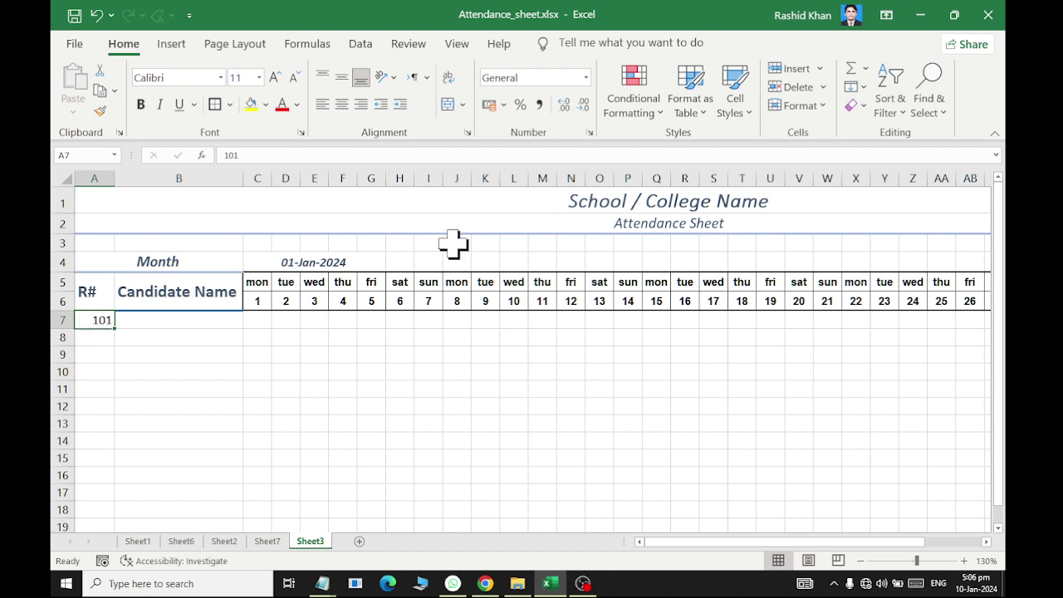
left_click(859, 87)
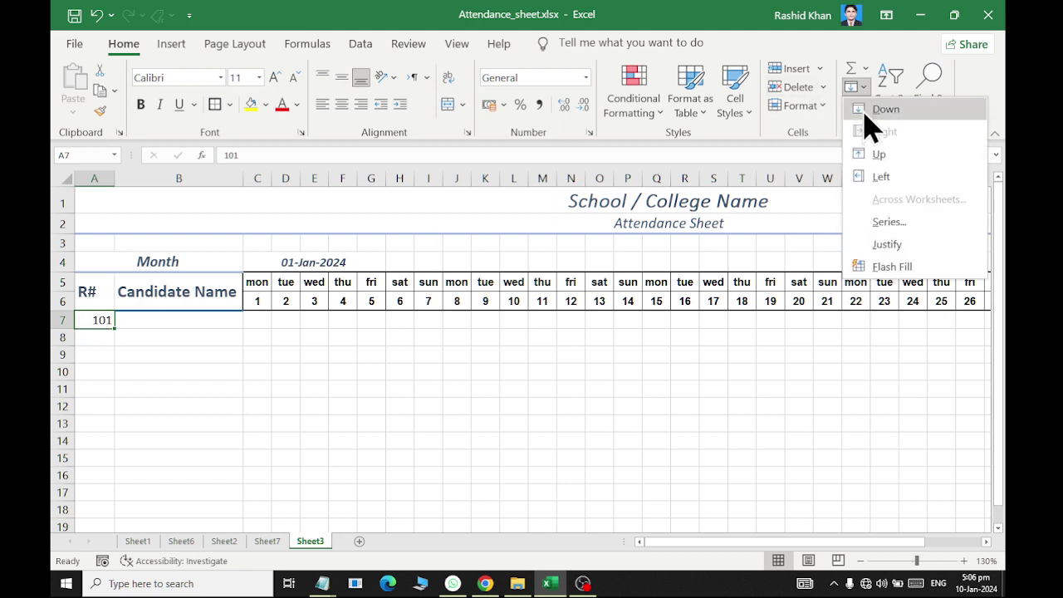
left_click(868, 224)
left_click(459, 271)
type("115")
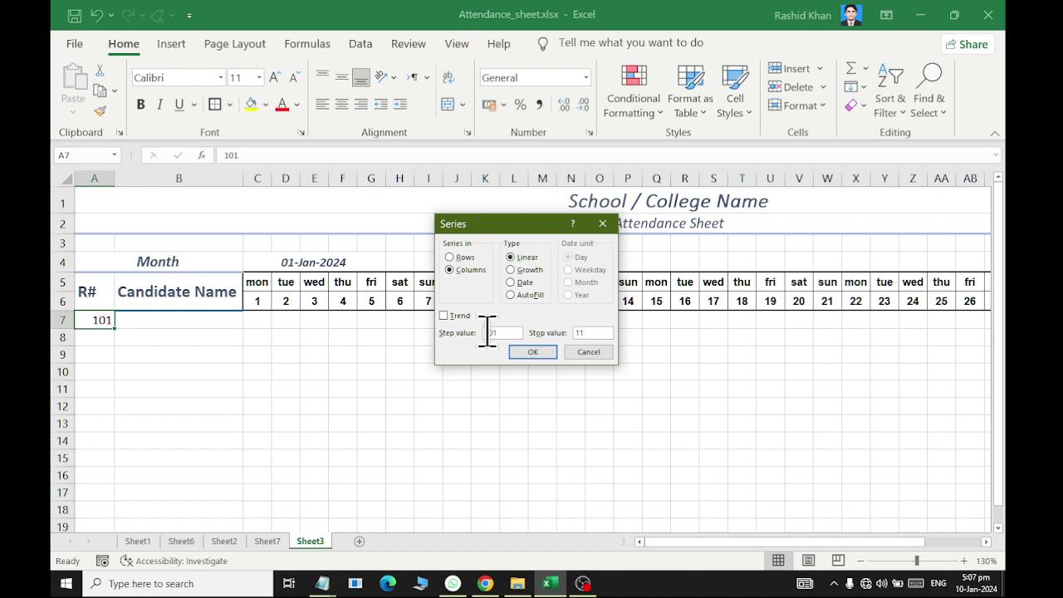
left_click(544, 353)
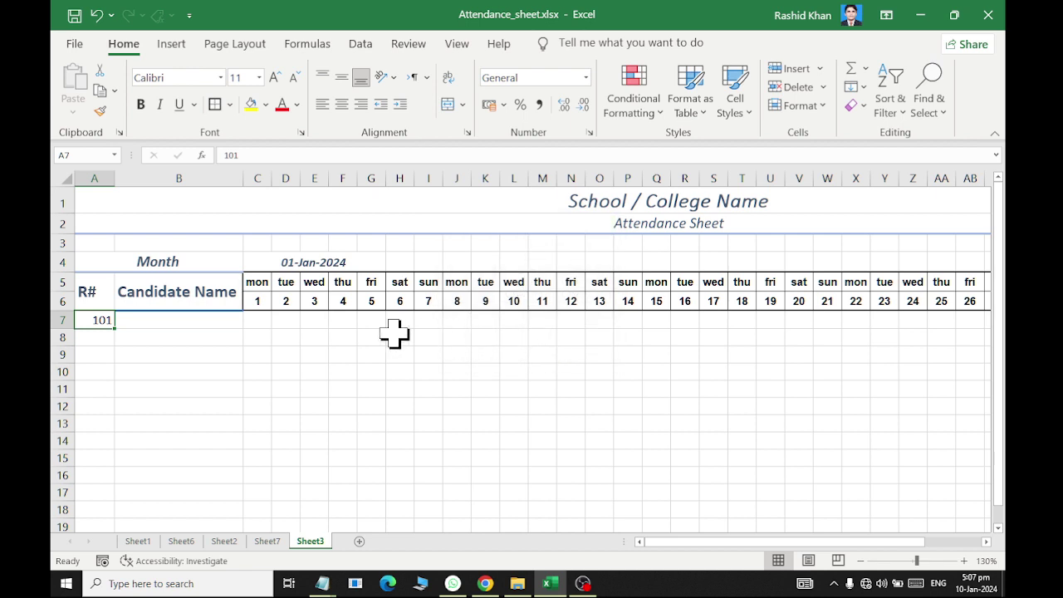
- Enter 102 and 103 below it and select A7:A9 to extend the series
left_click(106, 339)
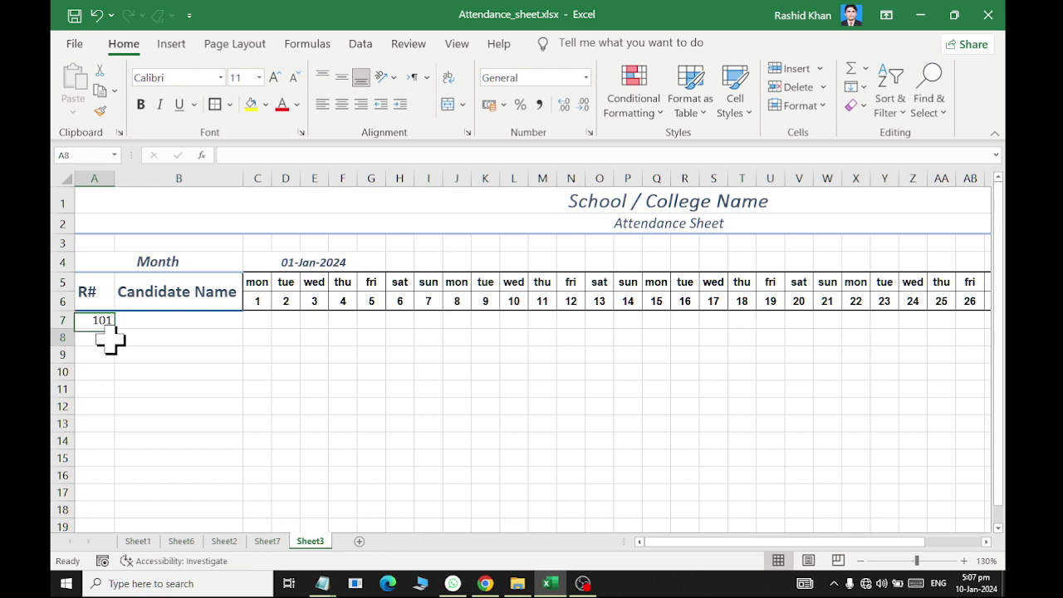
type("102")
key("Return")
type("103")
key("Return")
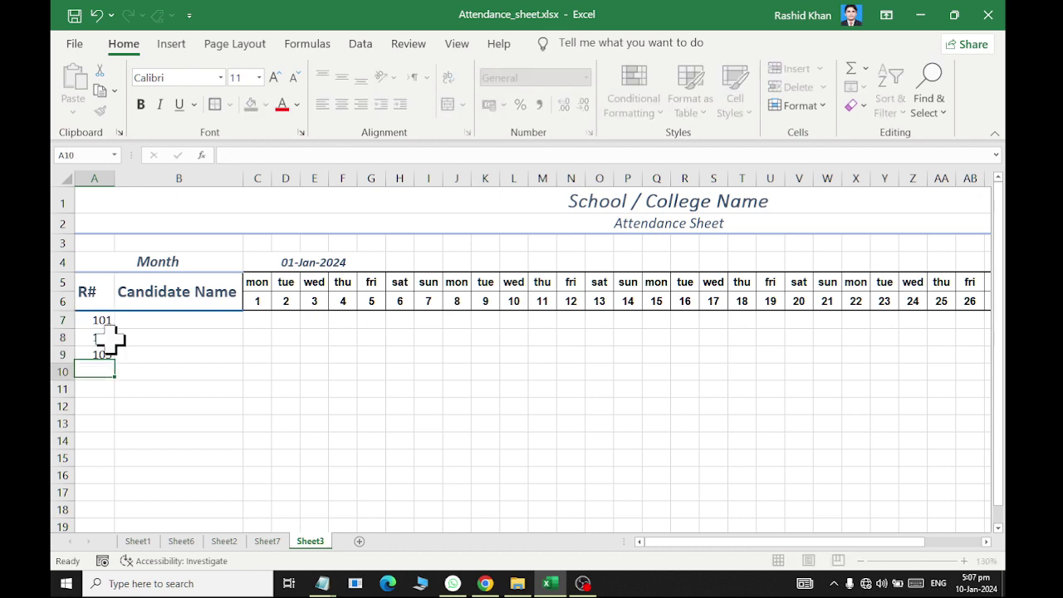
mouse_move(91, 321)
left_mouse_down()
mouse_move(97, 561)
mouse_move(96, 418)
mouse_move(98, 428)
left_mouse_up()
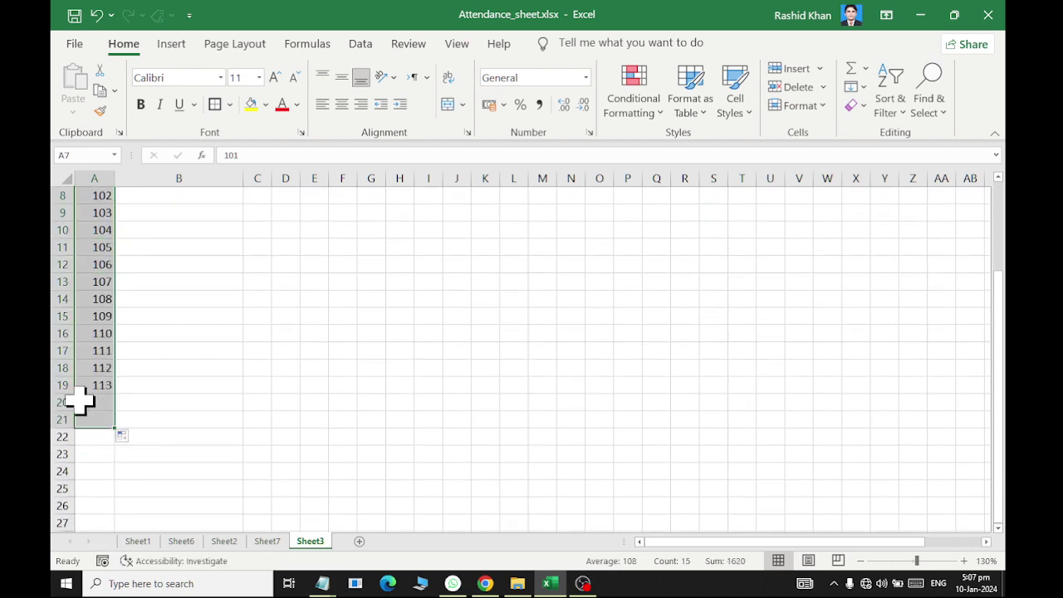
- Select the table body A7:AJ21, from roll 101 across to the Leave column
scroll(349, 141, "up", 3)
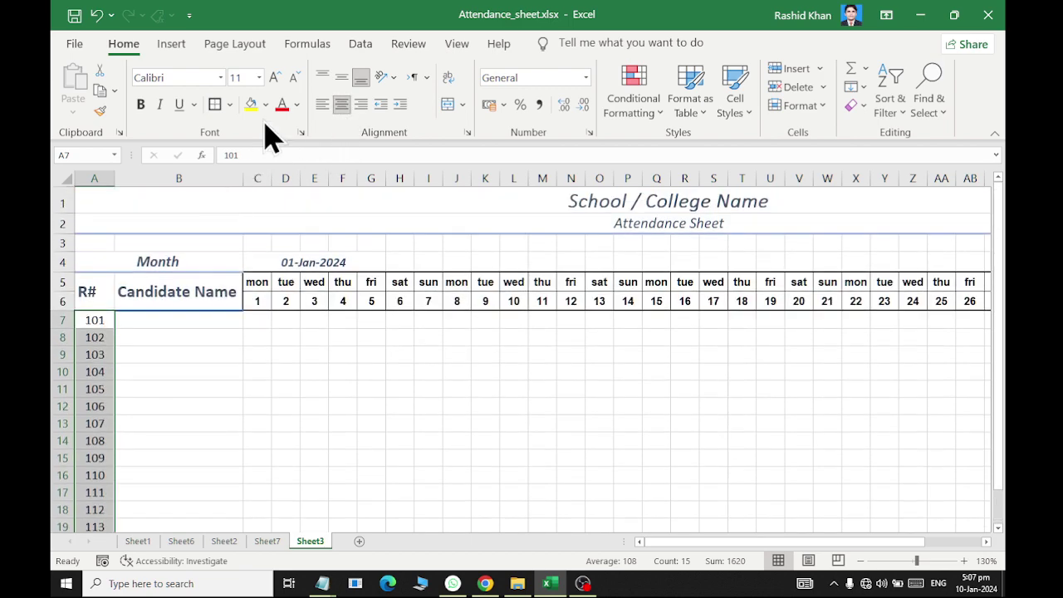
left_click_drag(97, 318, 985, 318)
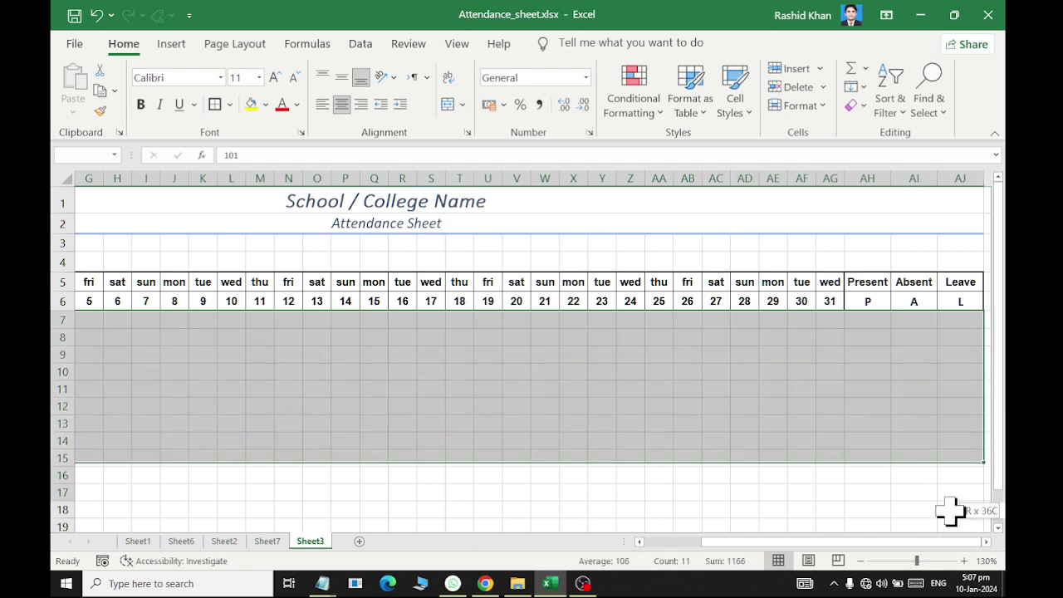
mouse_move(985, 318)
left_mouse_down()
mouse_move(58, 585)
mouse_move(55, 6)
mouse_move(172, 295)
mouse_move(662, 320)
mouse_move(996, 289)
mouse_move(854, 293)
left_mouse_up()
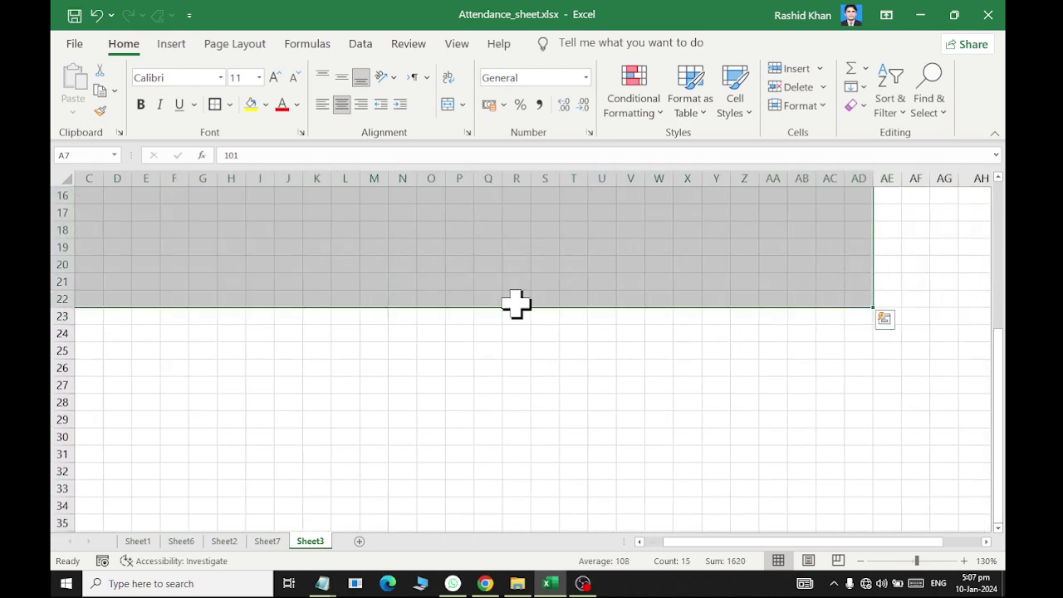
scroll(486, 242, "down", 2, "ctrl")
scroll(498, 261, "down", 2, "ctrl")
key("ctrl+q")
left_click(209, 274)
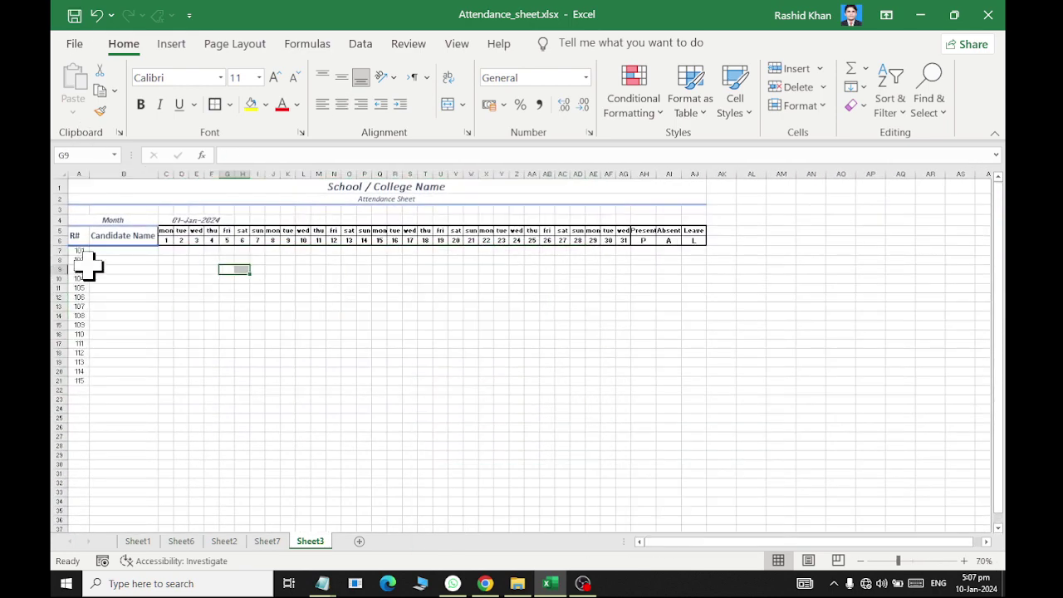
left_click_drag(75, 238, 164, 297)
left_click(108, 270)
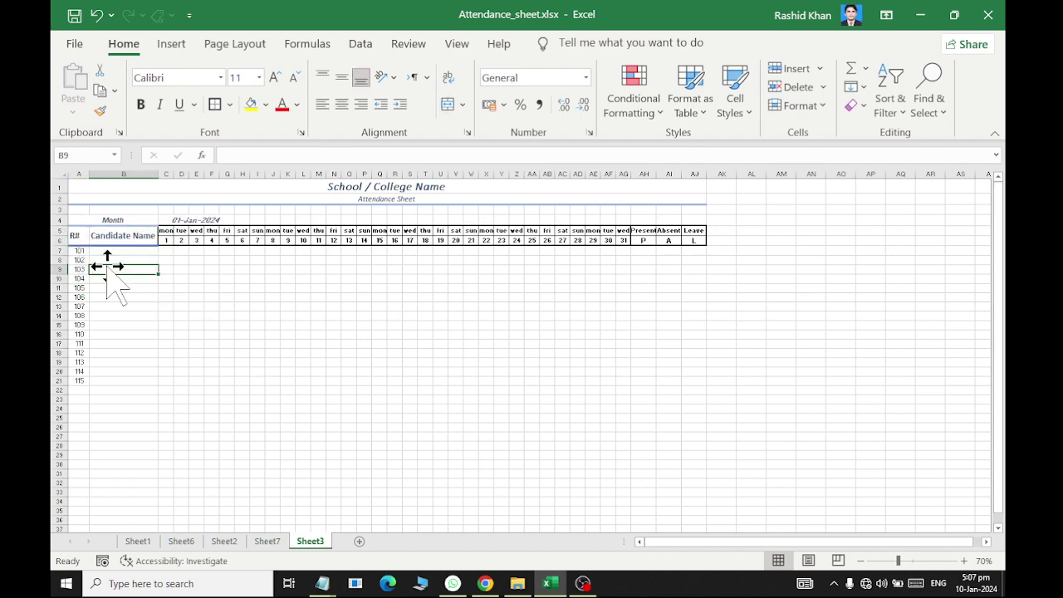
mouse_move(78, 250)
left_mouse_down()
mouse_move(498, 357)
mouse_move(688, 380)
left_mouse_up()
- Apply All Borders and then Thick Outside Borders to the selected body
left_click(229, 104)
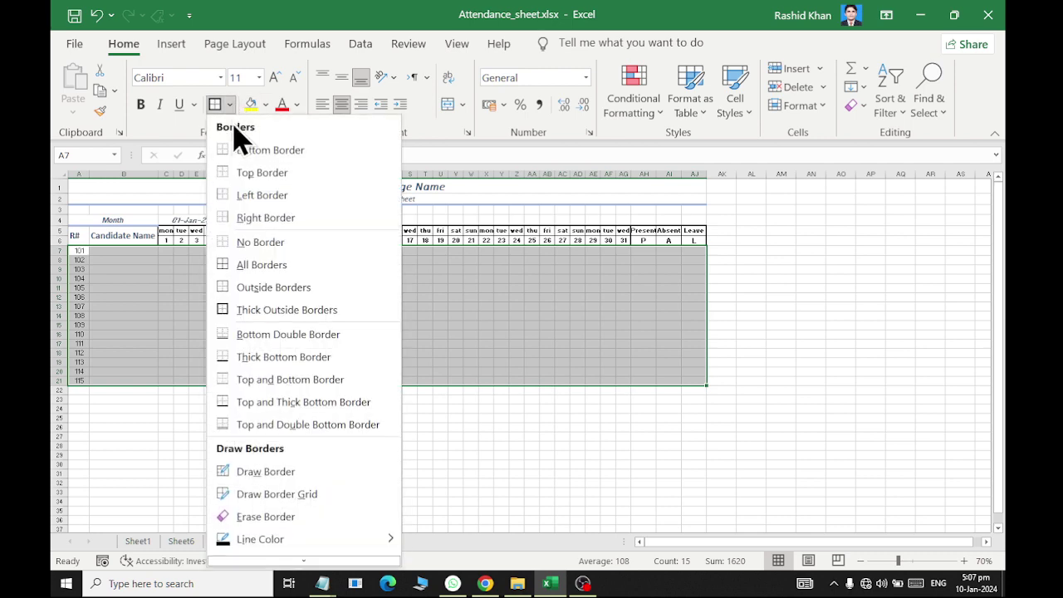
left_click(241, 264)
left_click(229, 105)
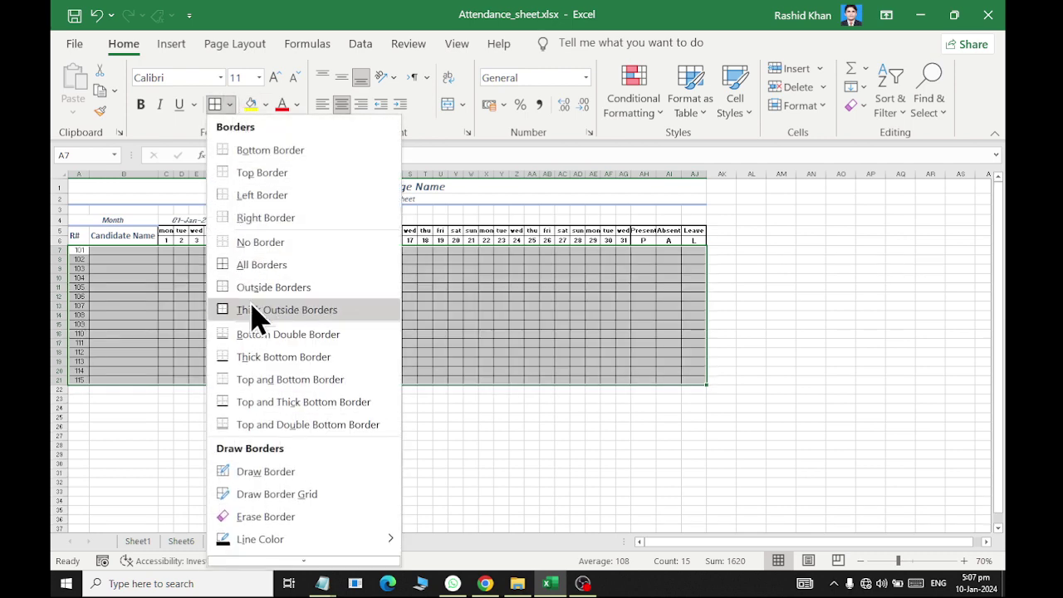
left_click(257, 309)
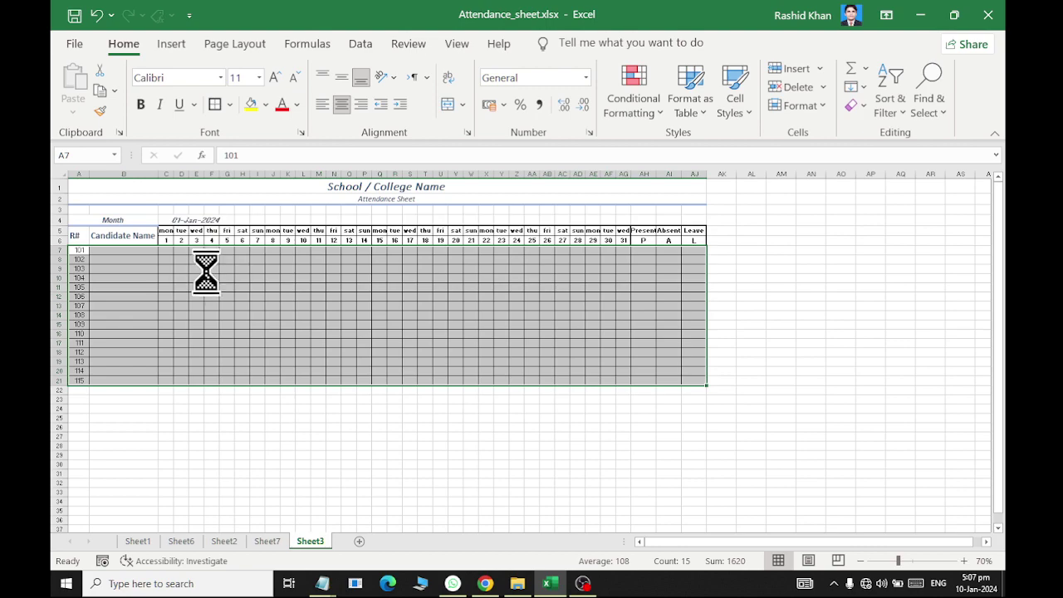
scroll(207, 272, "up", 1, "ctrl")
scroll(207, 273, "up", 1, "ctrl")
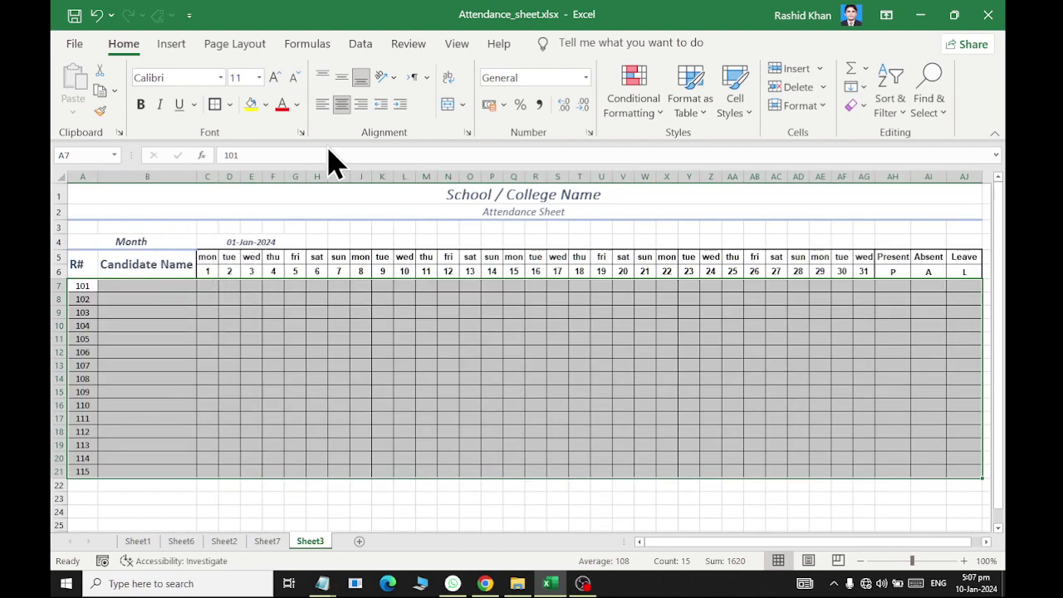
- Switch the sheet to Page Layout view
left_click(280, 259)
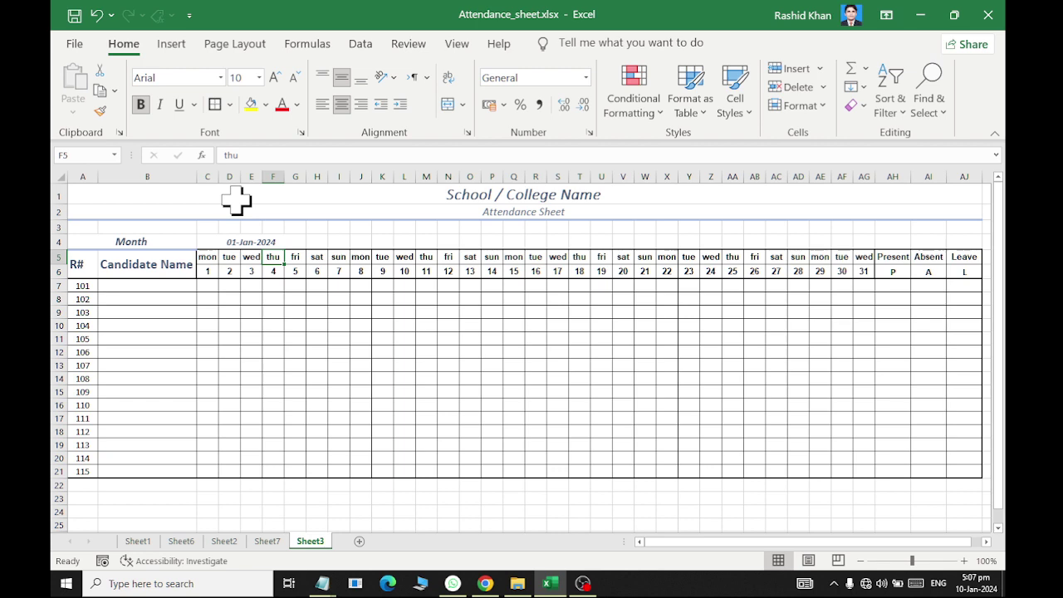
left_click(810, 563)
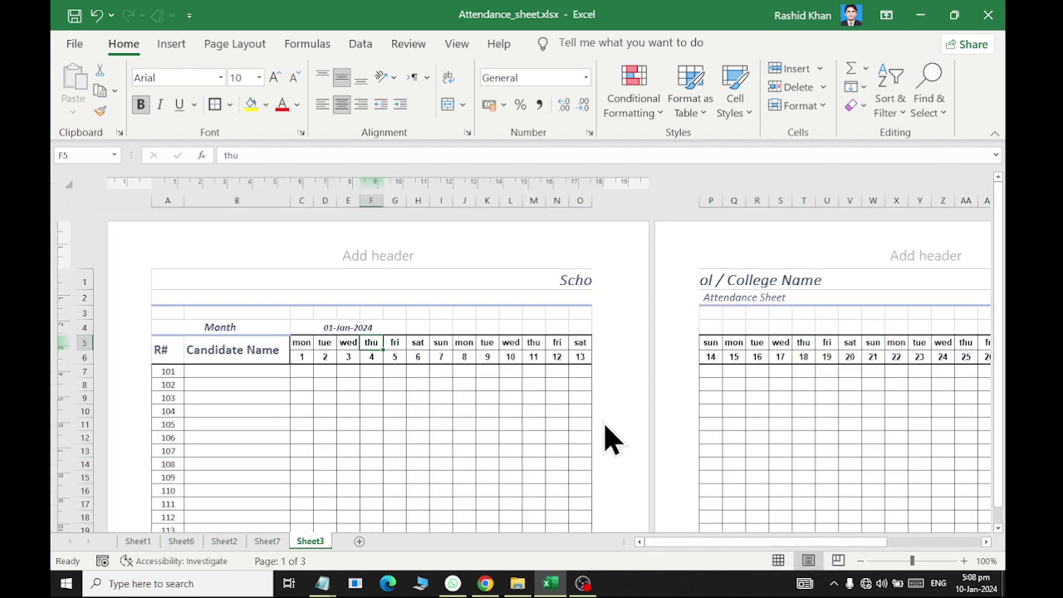
left_click(480, 397)
- Set the page orientation to Landscape and the paper size to A4
left_click(223, 48)
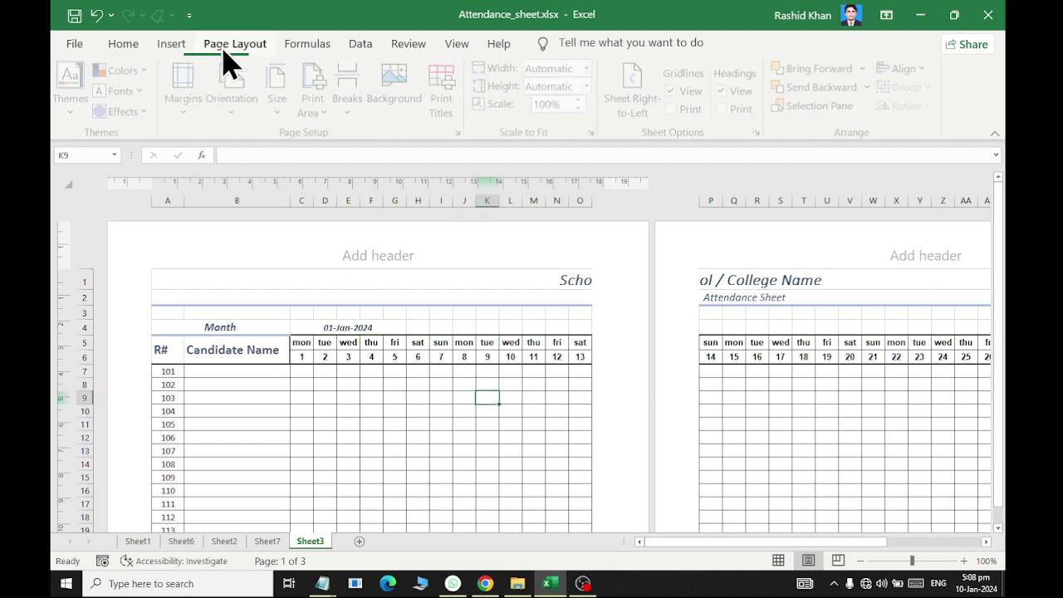
left_click(235, 101)
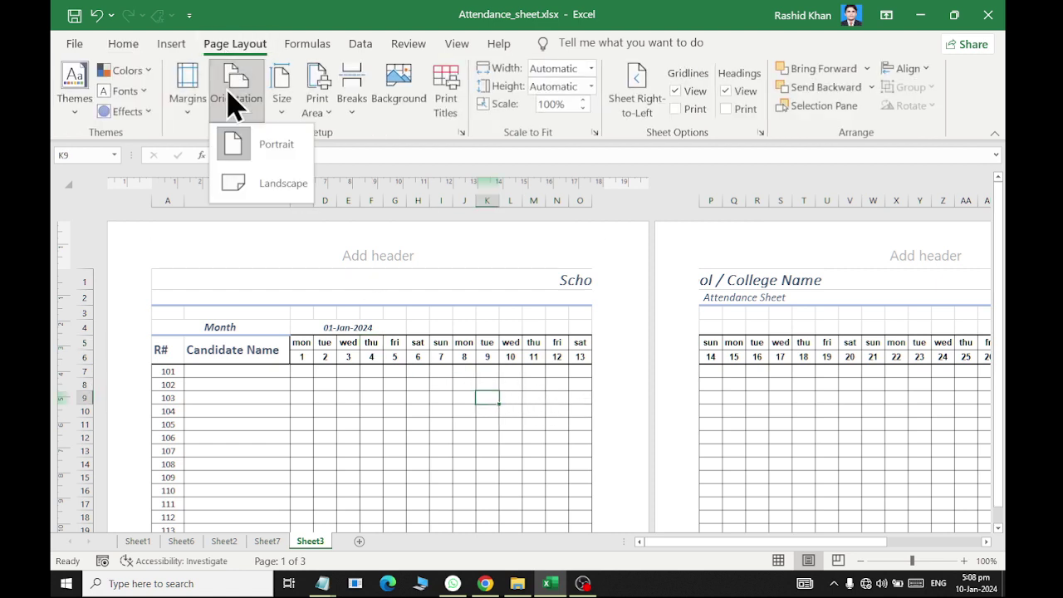
left_click(234, 184)
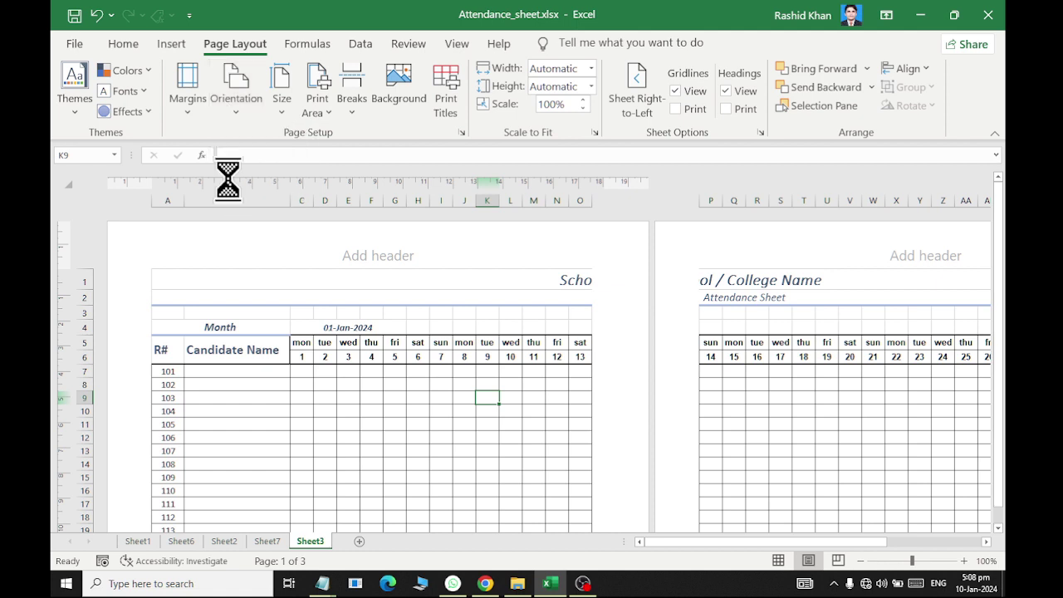
left_click(282, 100)
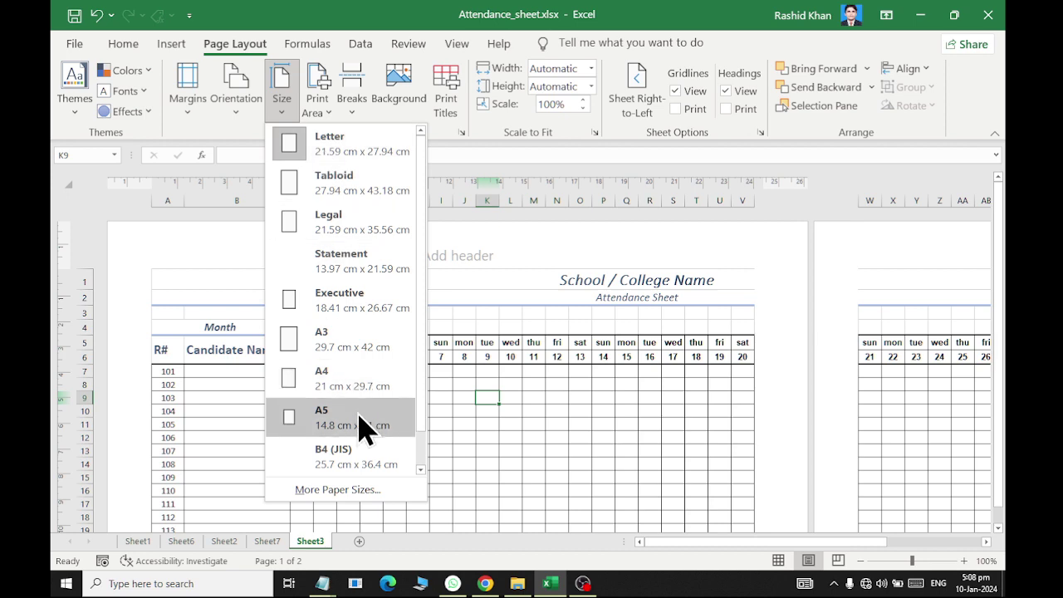
left_click(354, 389)
- Bring up the Custom Margins settings in Page Setup
left_click(226, 104)
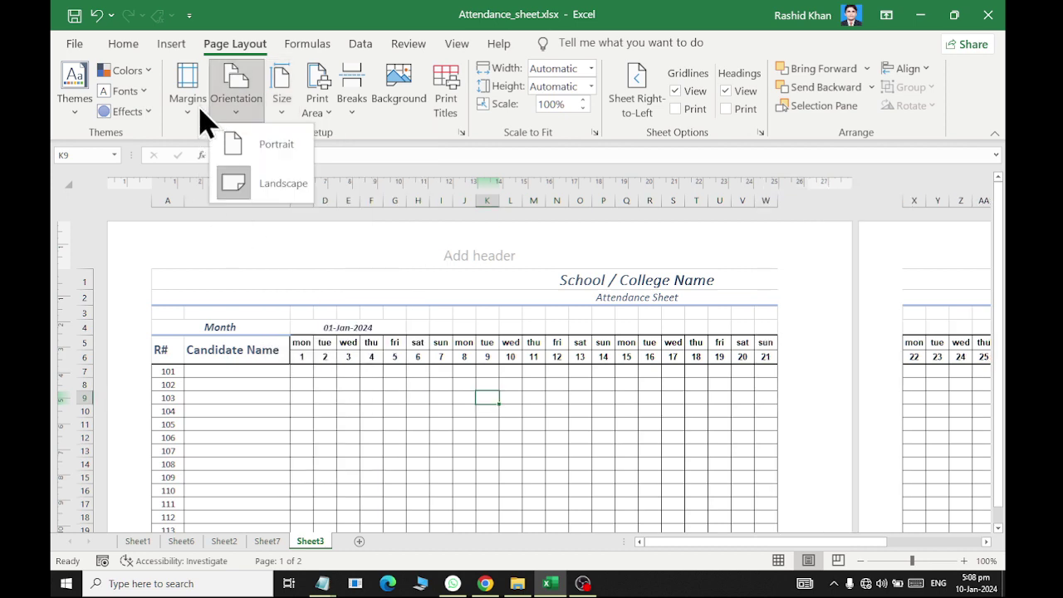
left_click(200, 112)
left_click(237, 443)
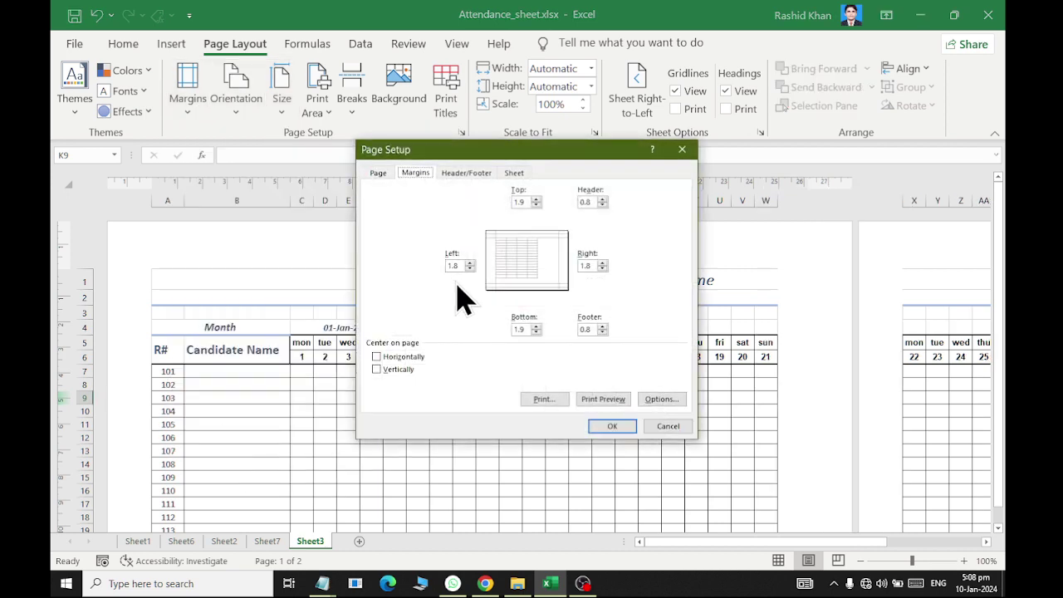
- Set margins to left/right 0.25, top 1, bottom 0.5, centred horizontally and vertically
double_click(450, 265)
type(".25")
double_click(519, 202)
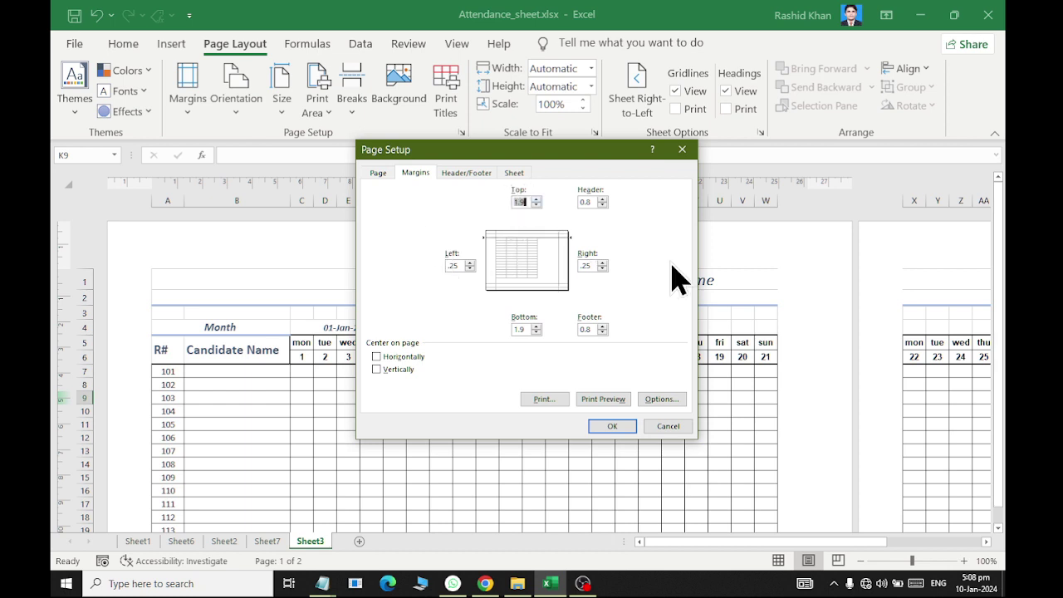
type("1")
key("Tab")
type(".5")
left_click(620, 430)
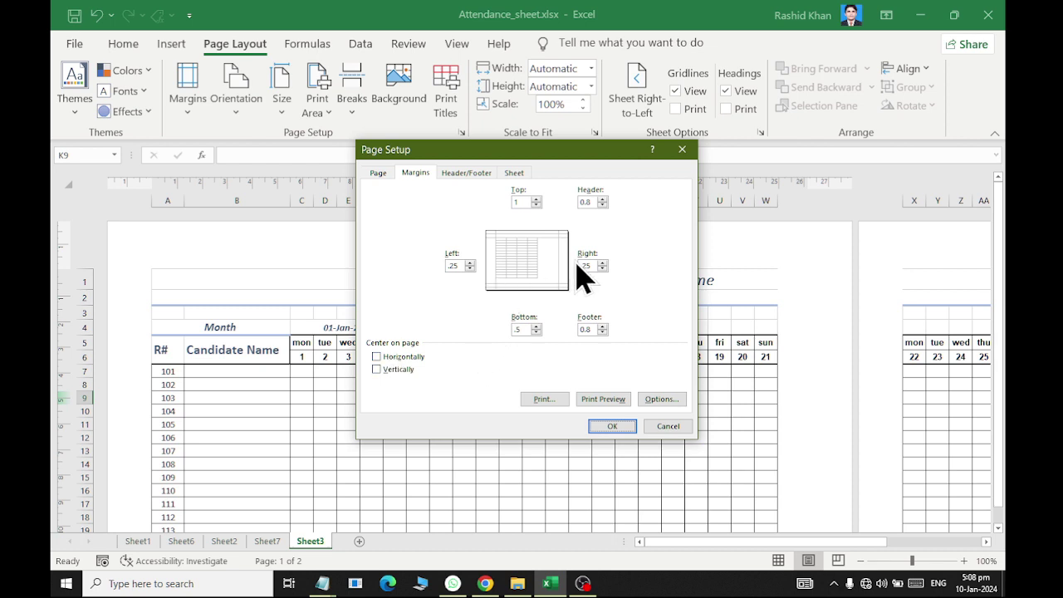
left_click(397, 358)
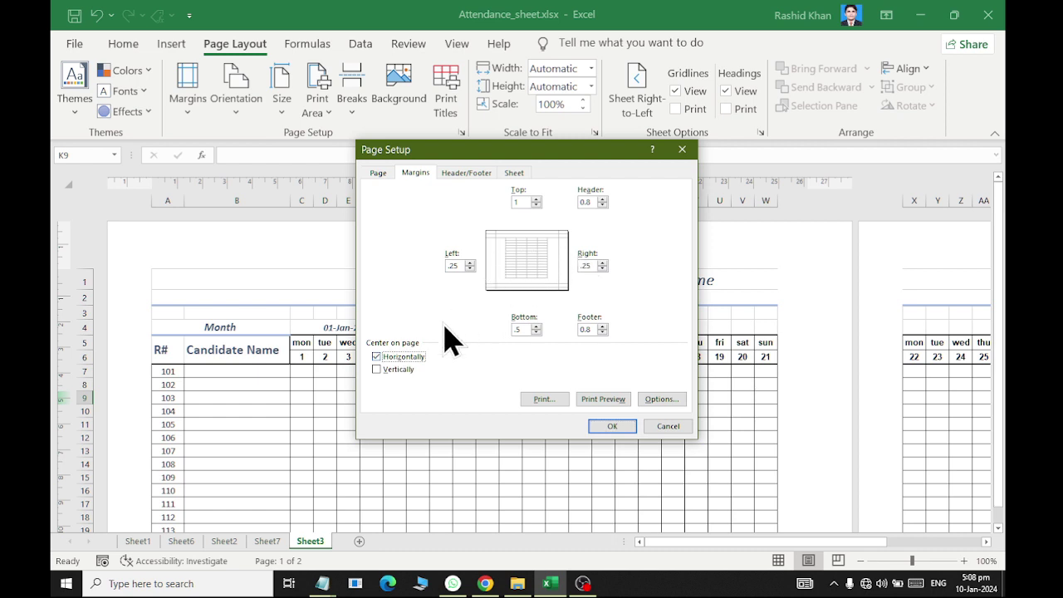
left_click(404, 374)
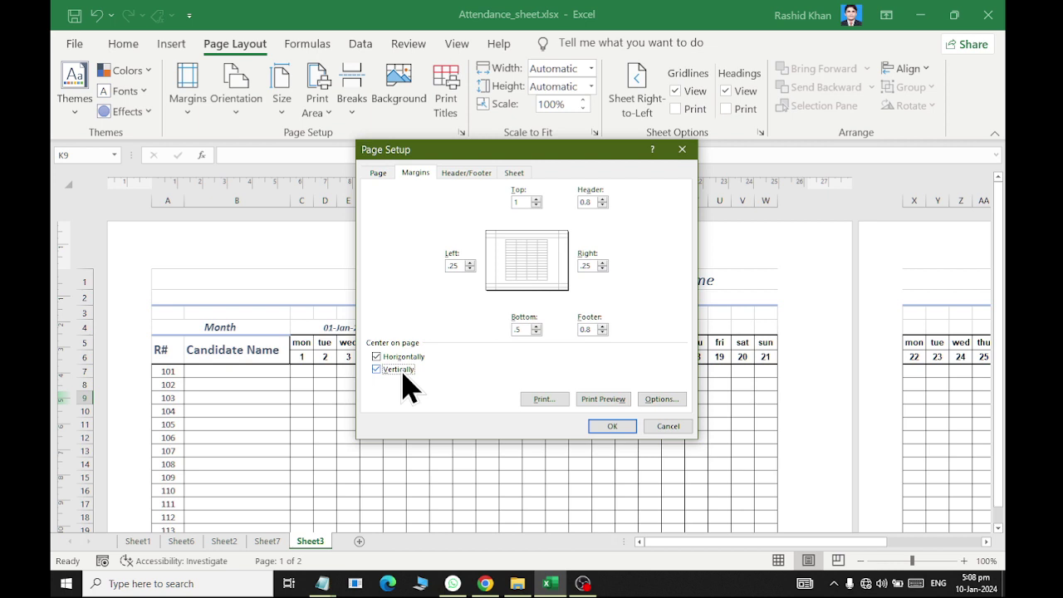
left_click(613, 426)
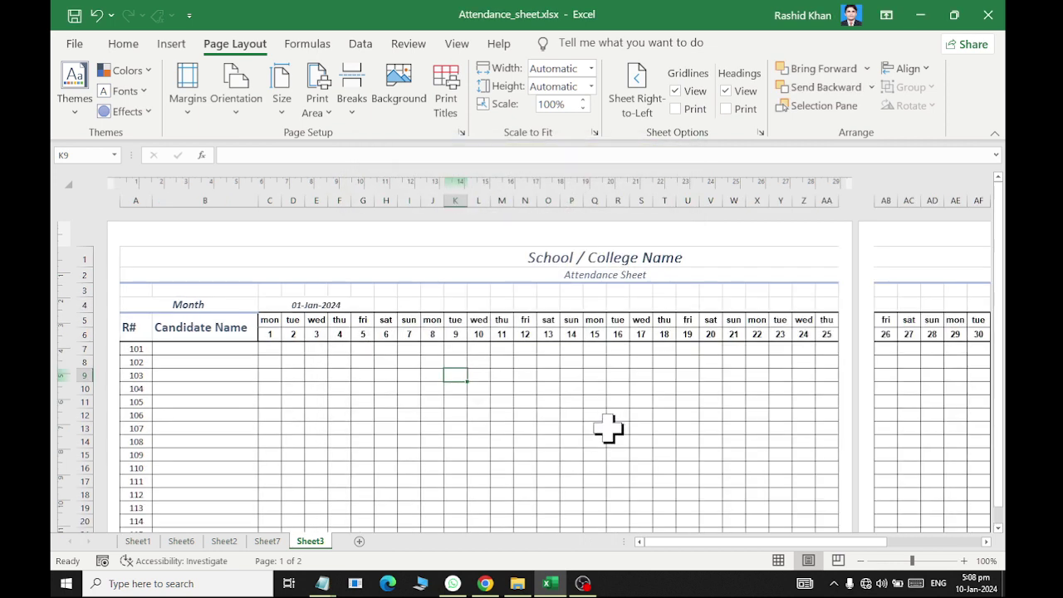
- Step the print scale down to 70%, then enter 73% so the table fits one page
left_click(609, 429)
scroll(609, 429, "down", 1)
scroll(608, 429, "down", 1)
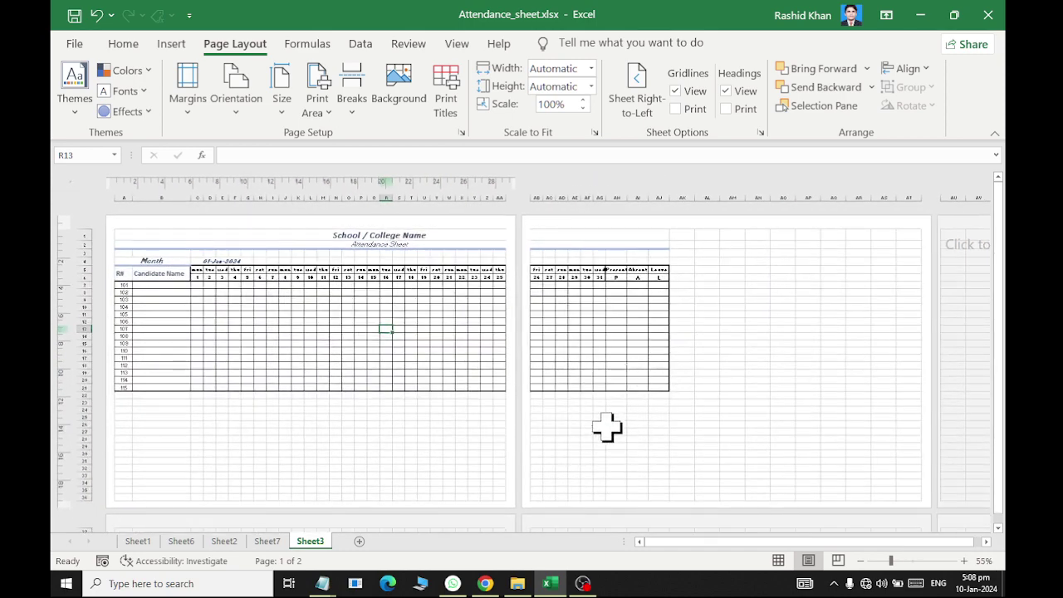
left_click(418, 296)
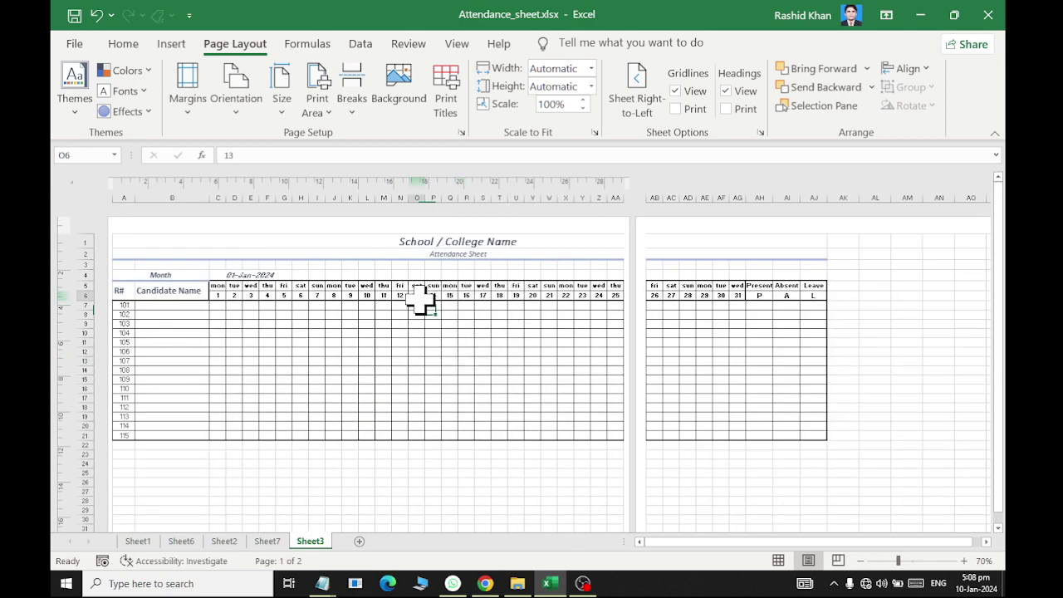
left_click(445, 325)
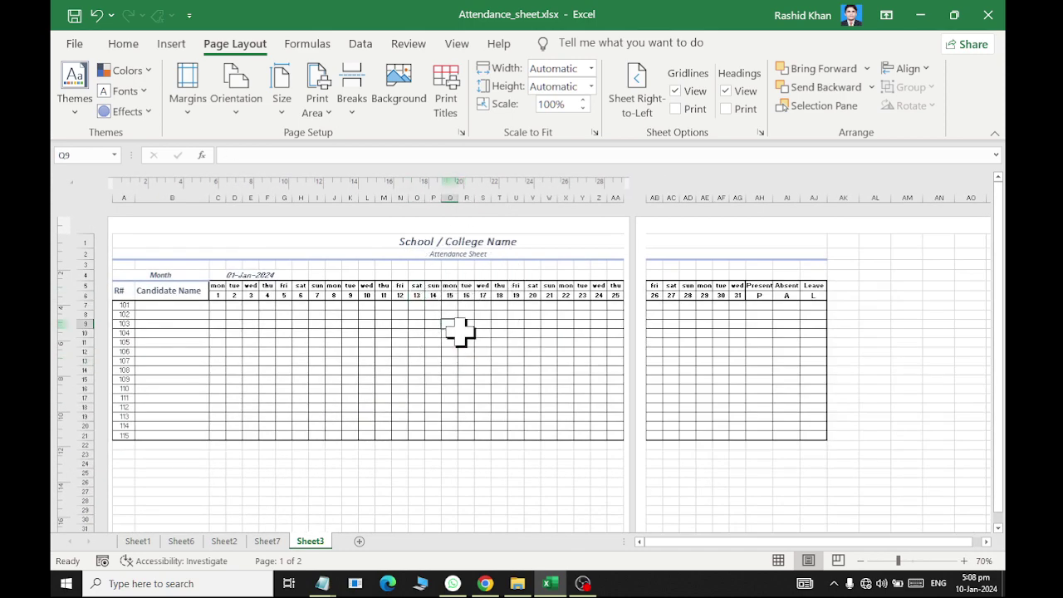
left_click(615, 323)
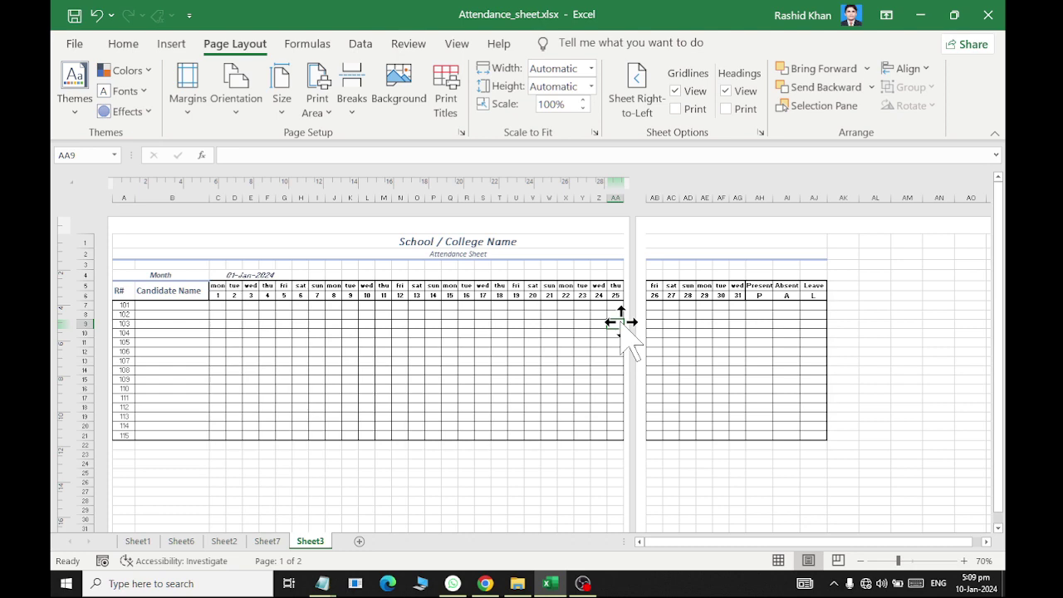
left_click(584, 109)
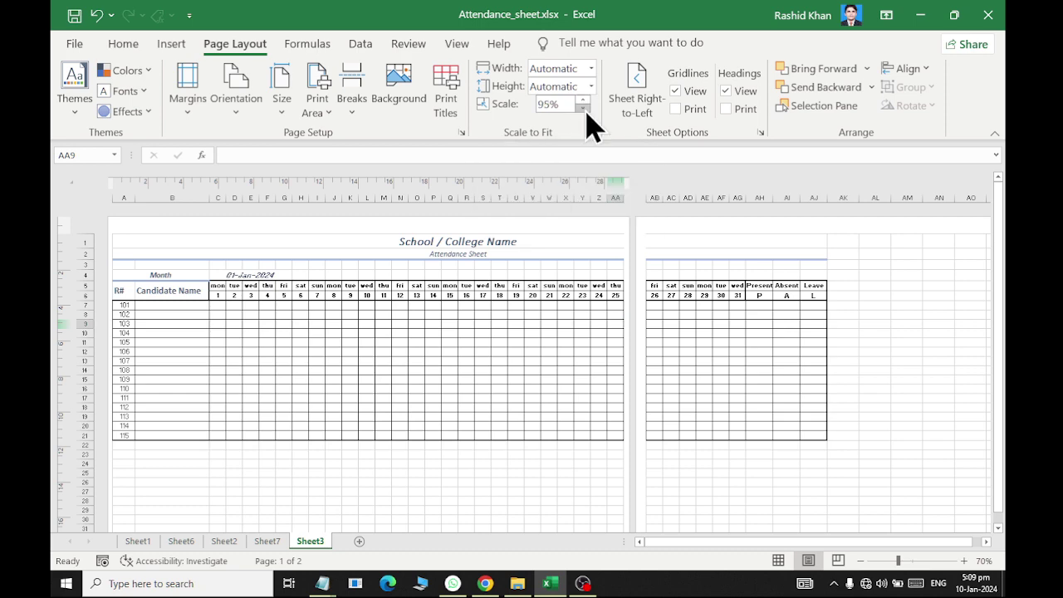
left_click(583, 109)
left_click(584, 109)
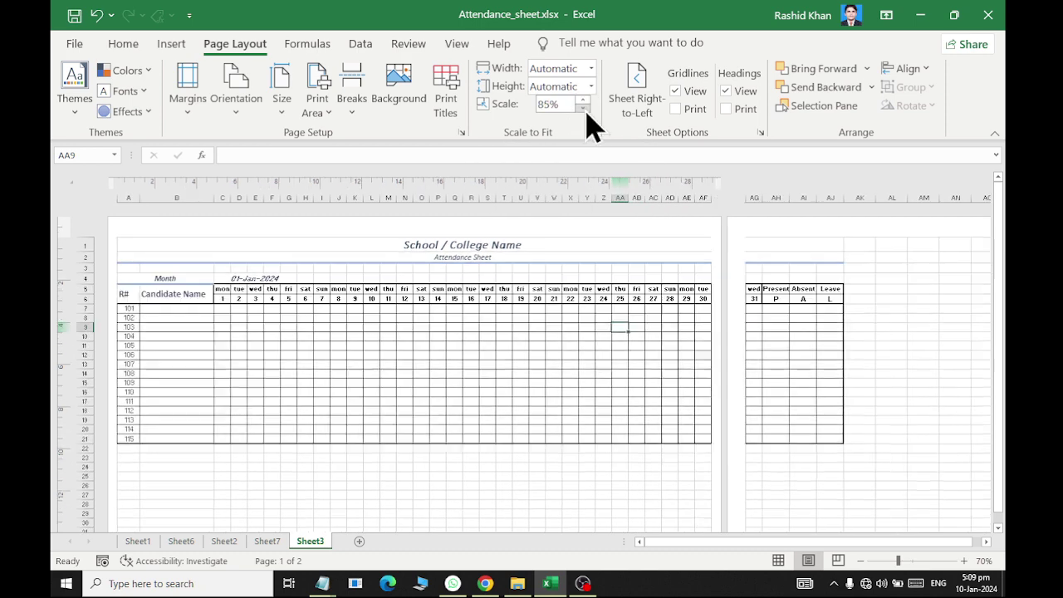
left_click(584, 108)
left_click(584, 109)
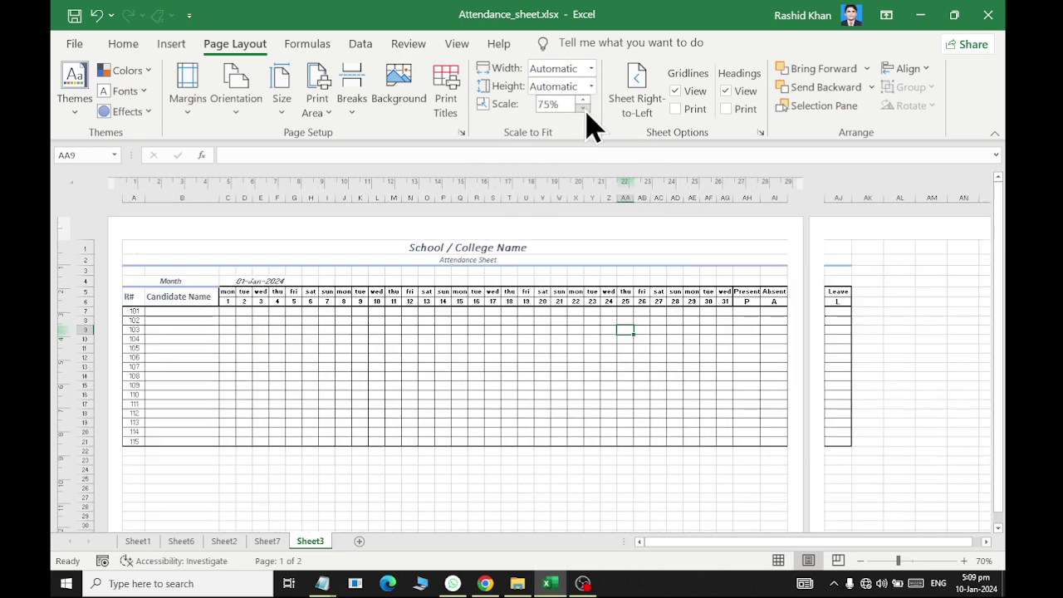
left_click(584, 109)
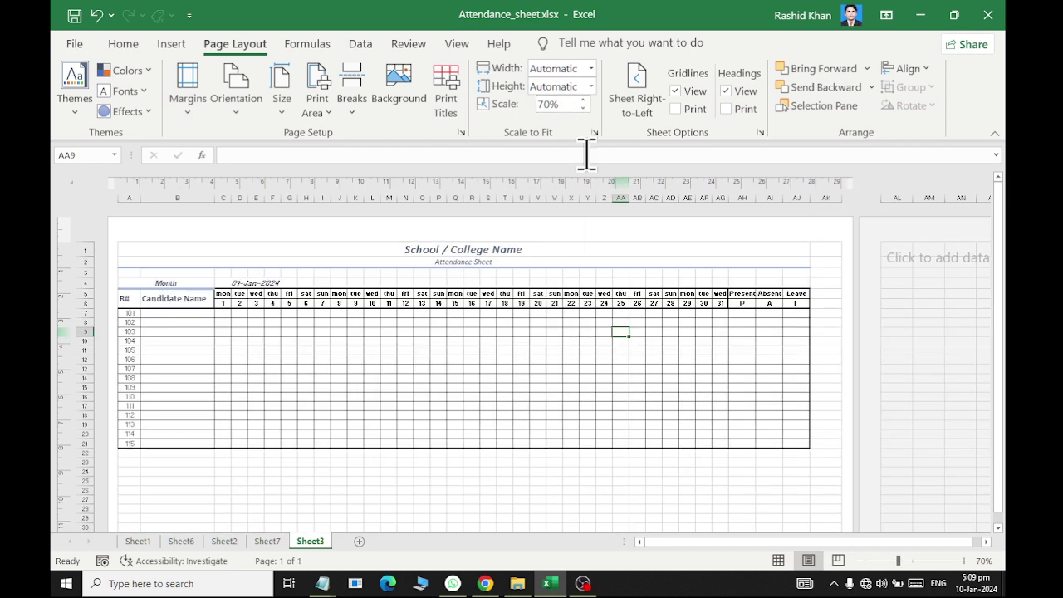
left_click(567, 105)
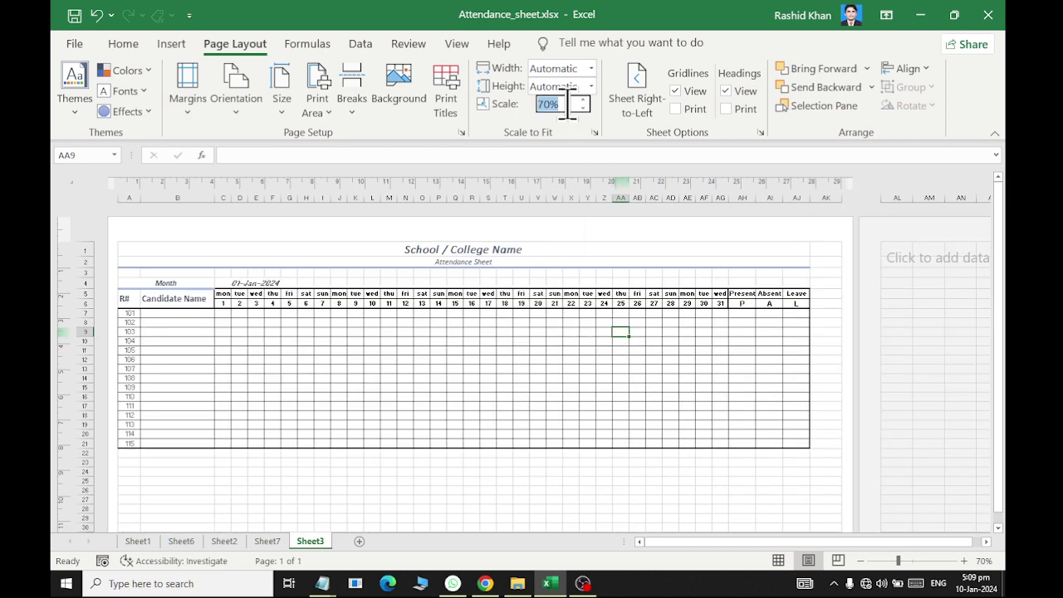
type("73")
key("Return")
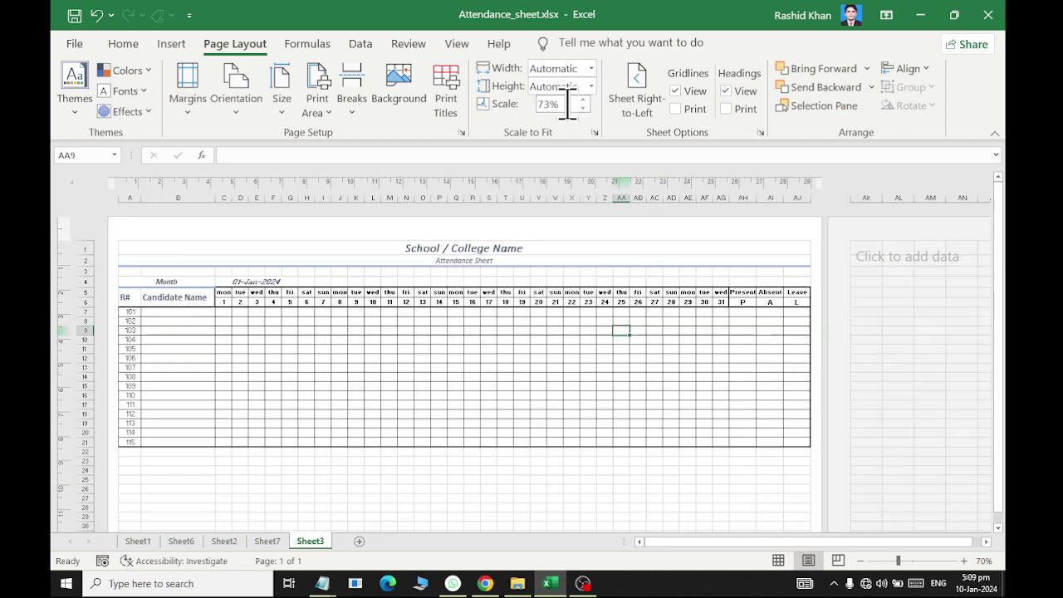
left_click(555, 339)
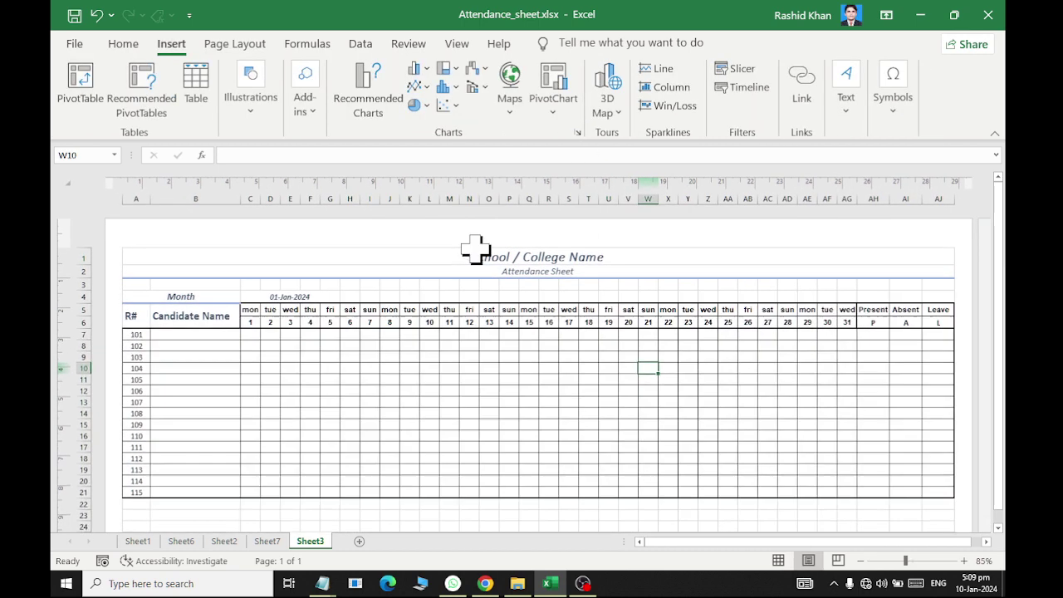
- Switch the attendance sheet back to Normal view
scroll(476, 249, "up", 1)
left_click(778, 561)
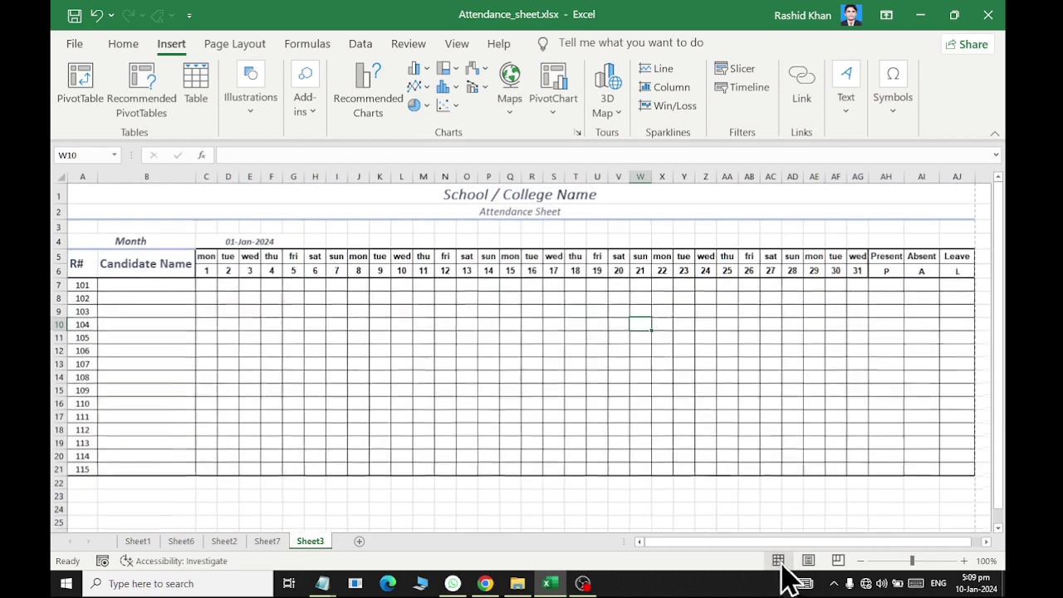